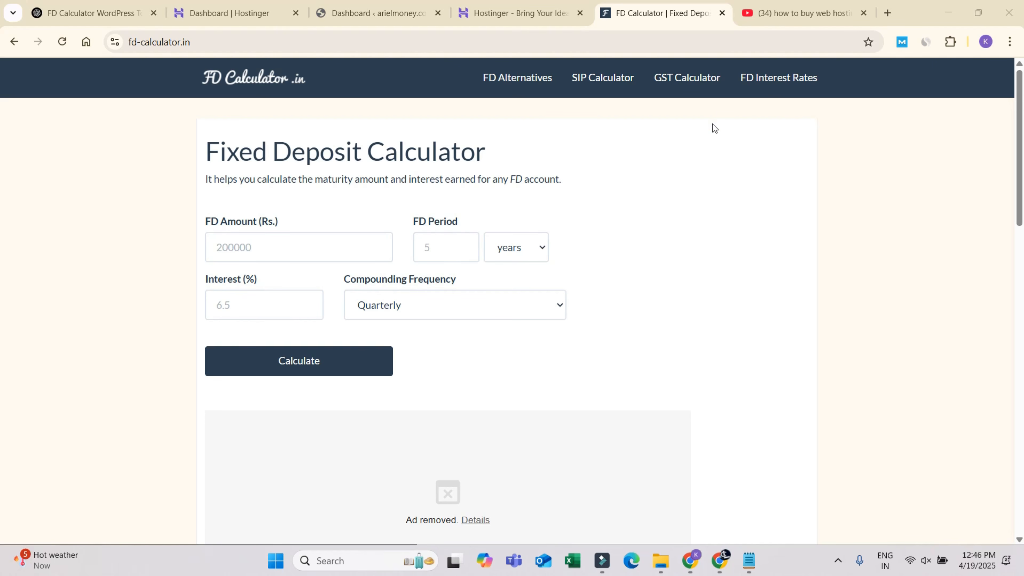
- Check fd-calculator.in's monthly visits from January to March 2025 in the Similarweb traffic overview
click(924, 41)
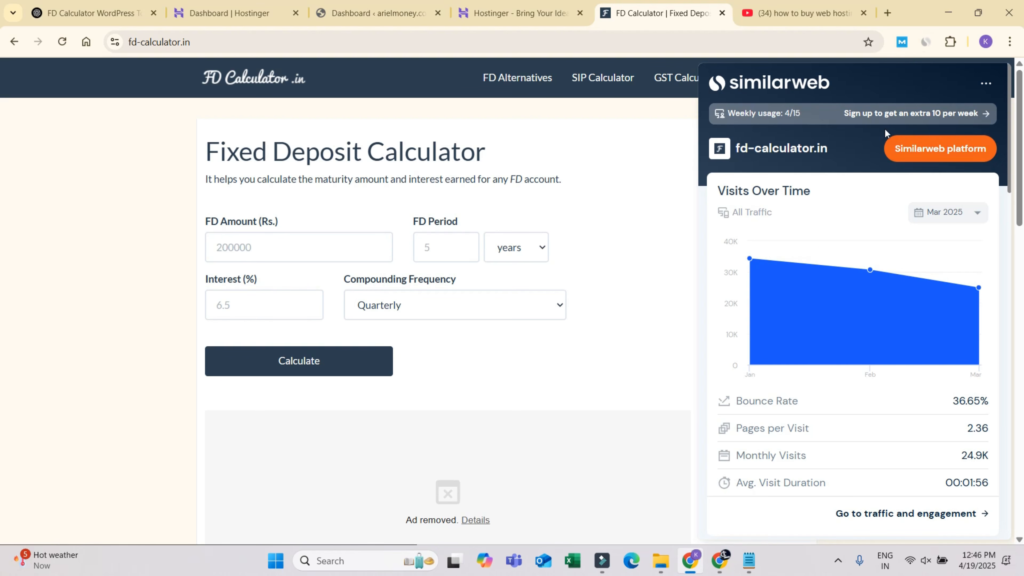
mouse_move(749, 274)
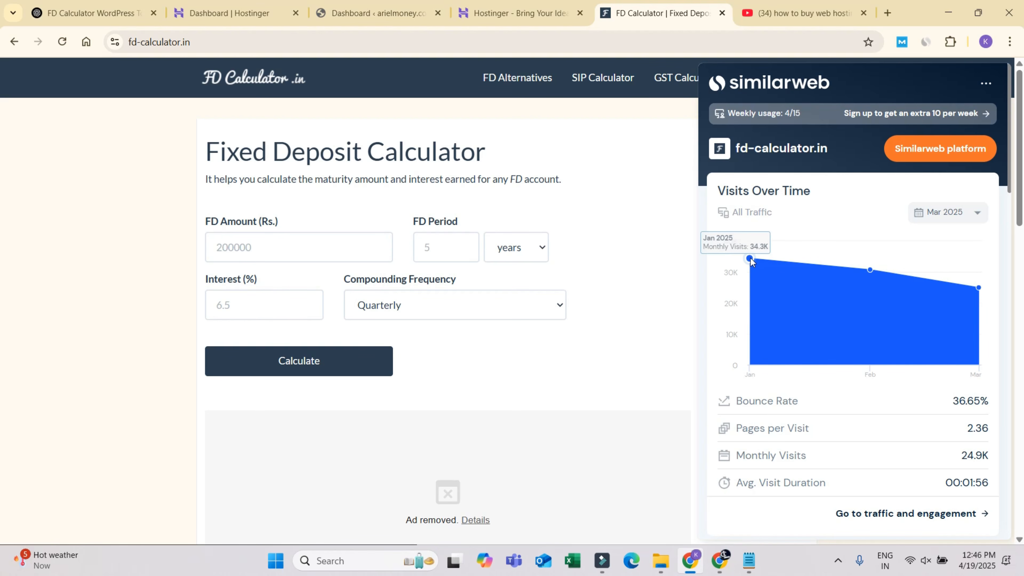
mouse_move(899, 288)
mouse_move(956, 282)
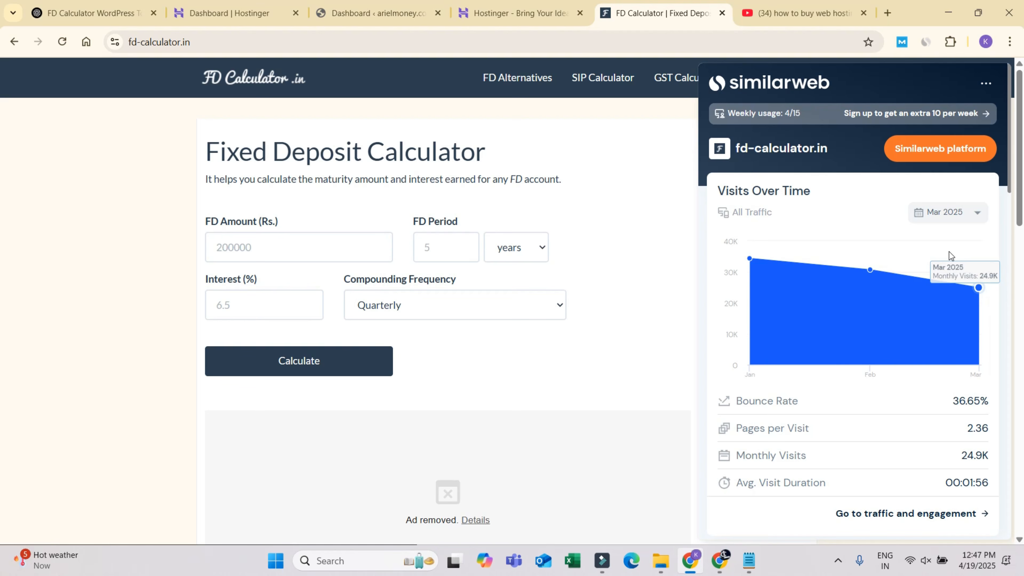
mouse_move(951, 317)
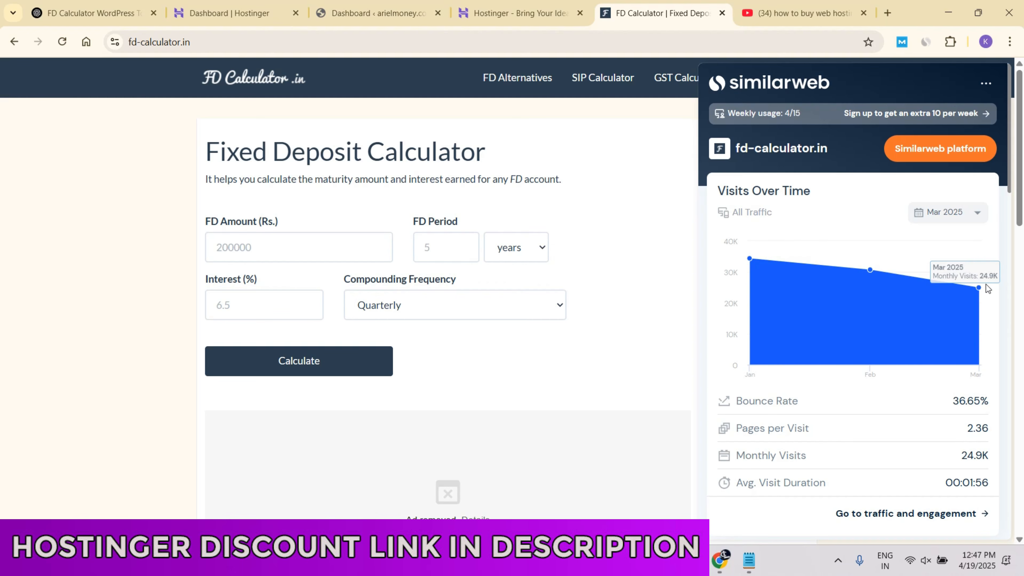
click(40, 231)
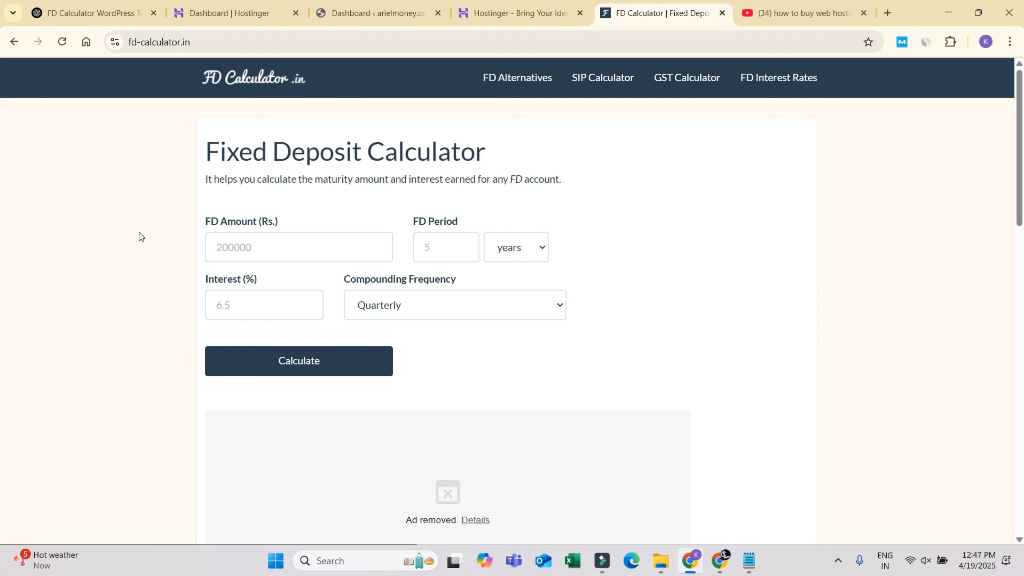
- Review the YouTube search results for "how to buy web hosting from hostinger", focusing on the DMarketing Wall tutorial
click(768, 13)
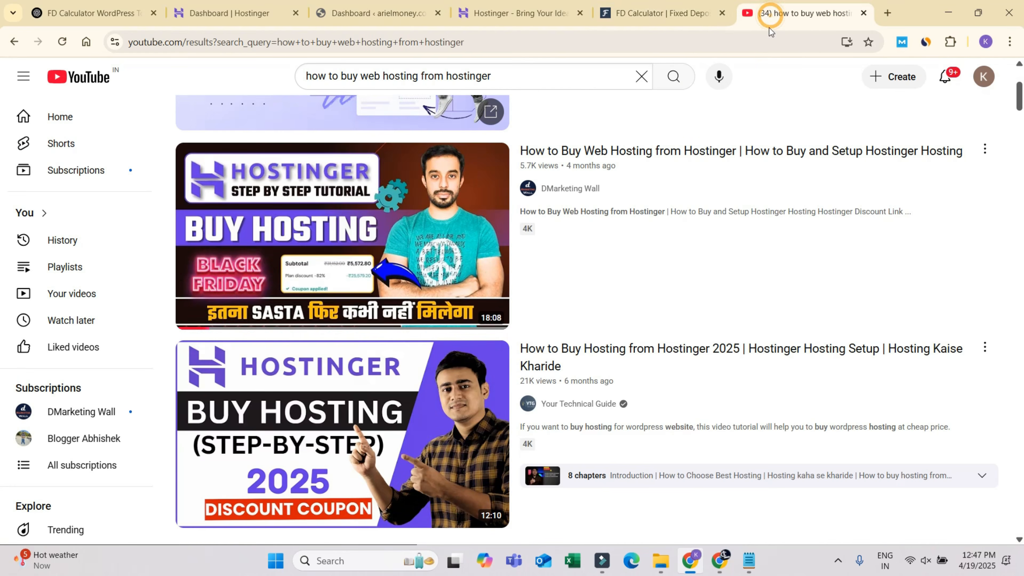
mouse_move(598, 165)
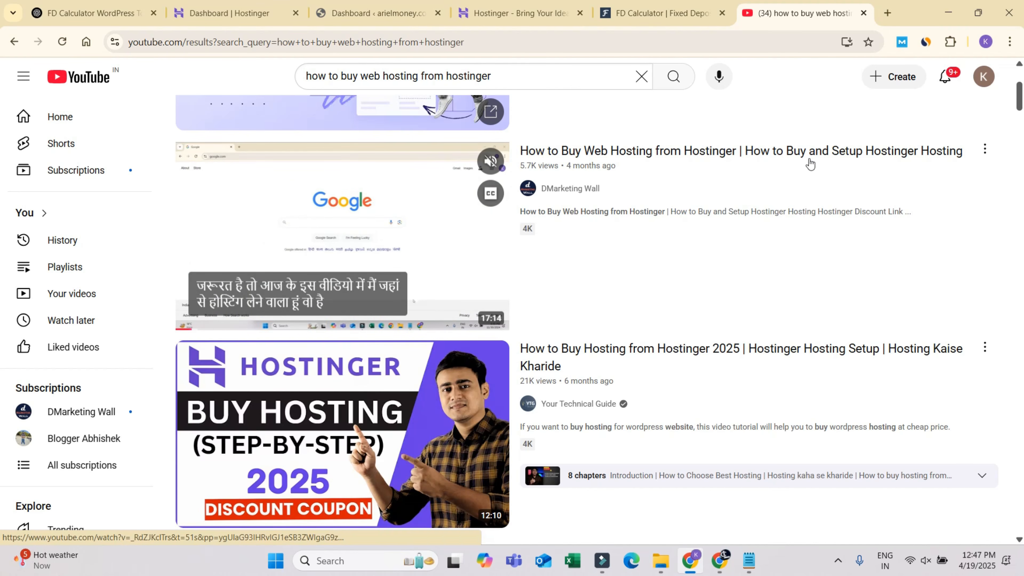
click(532, 75)
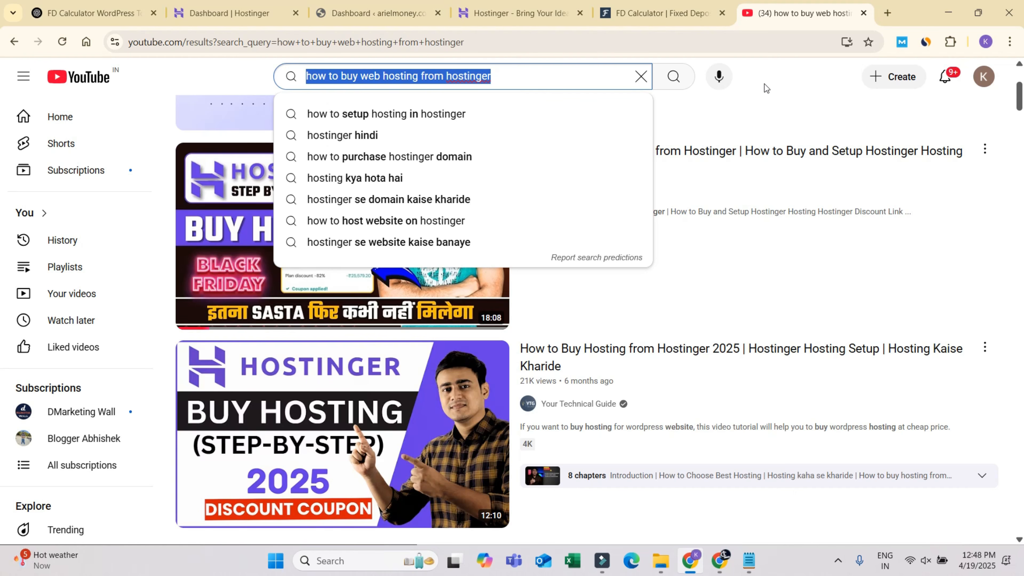
- On the Hostinger site, open Managed hosting for WordPress and choose the Premium plan
click(509, 11)
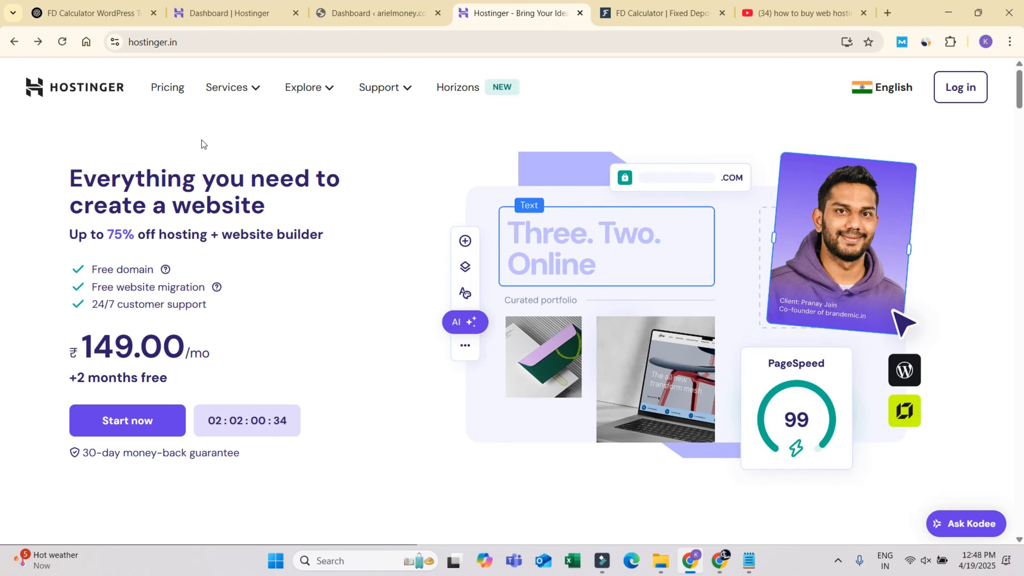
click(231, 89)
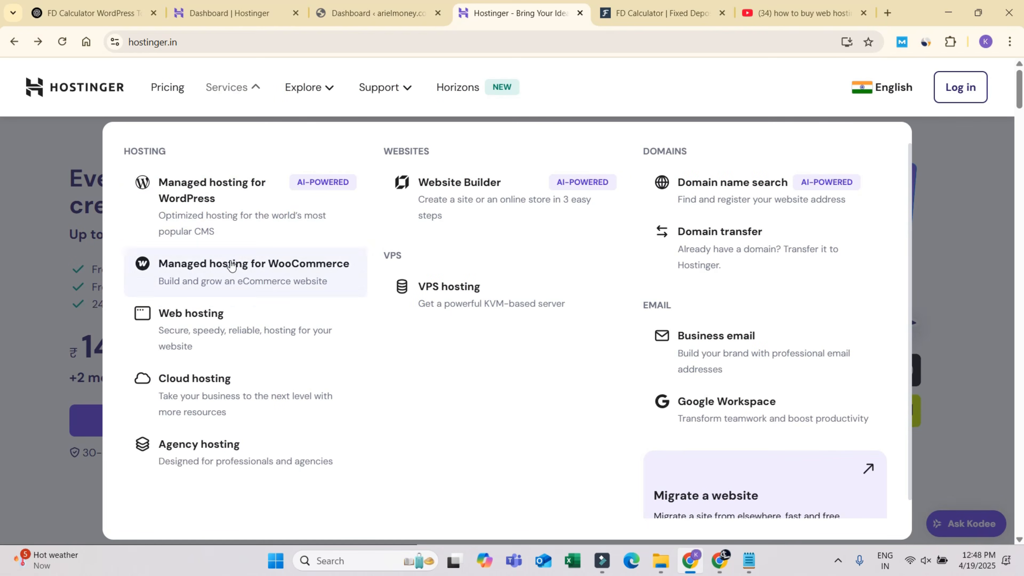
click(188, 207)
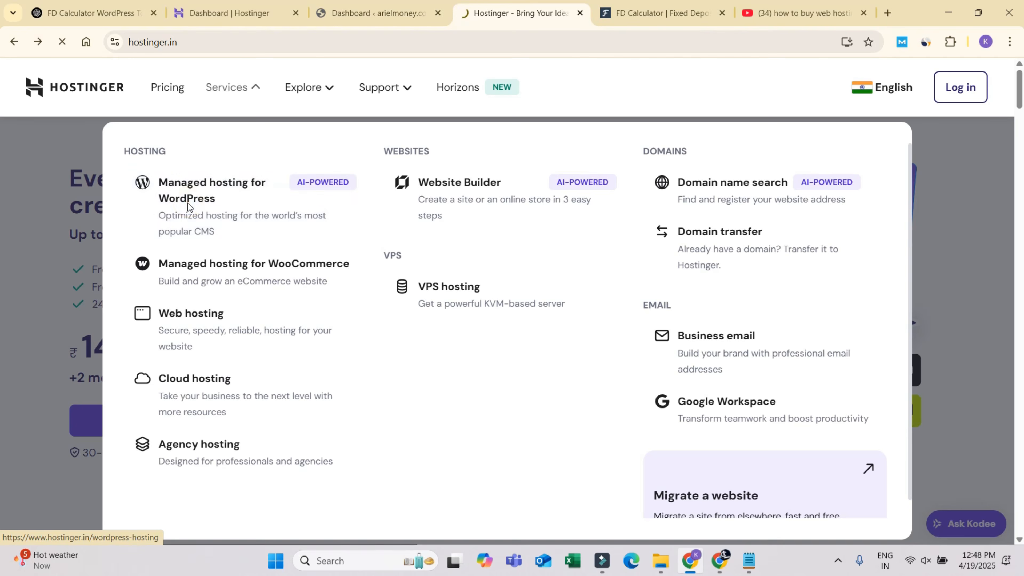
scroll(257, 256, down, 10)
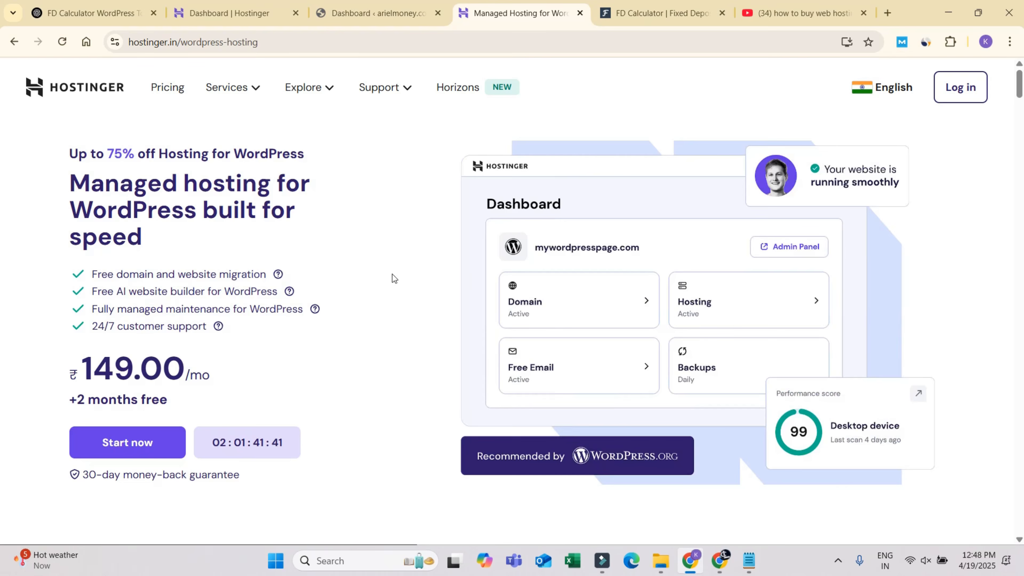
scroll(393, 272, down, 10)
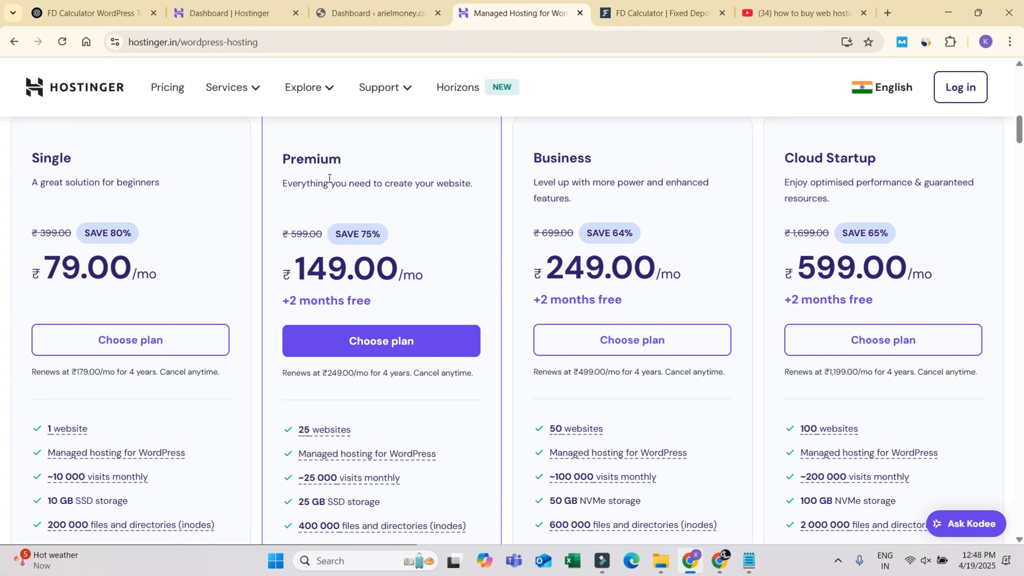
click(362, 346)
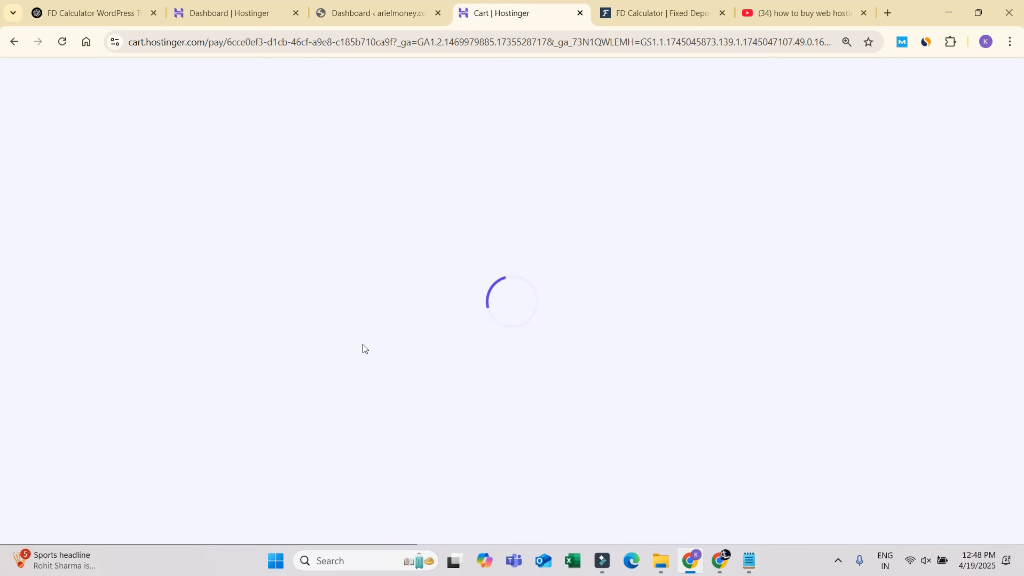
- Apply the coupon code HOSTINGER10 to the Premium Web Hosting cart
scroll(786, 288, down, 1)
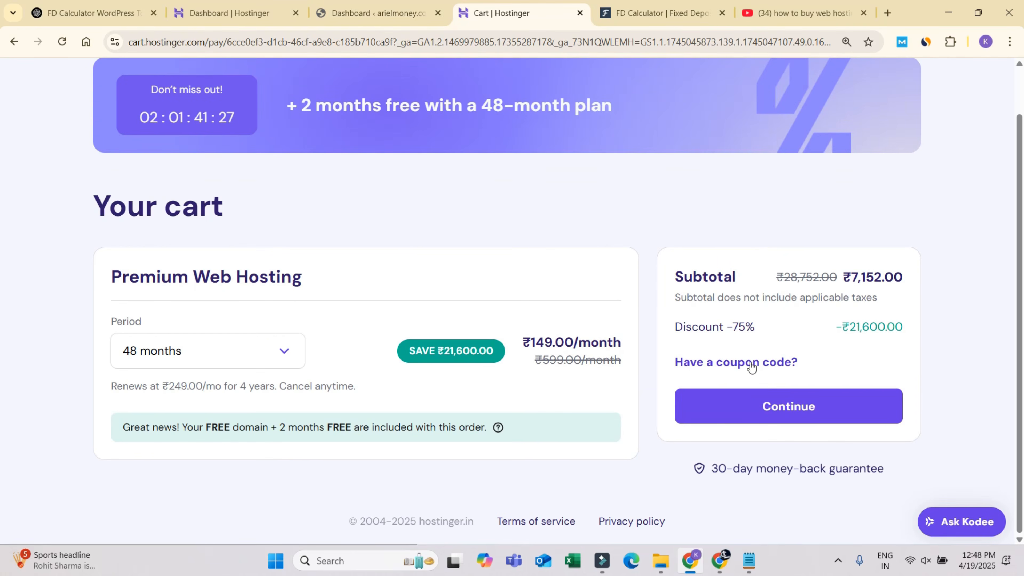
click(743, 361)
click(691, 417)
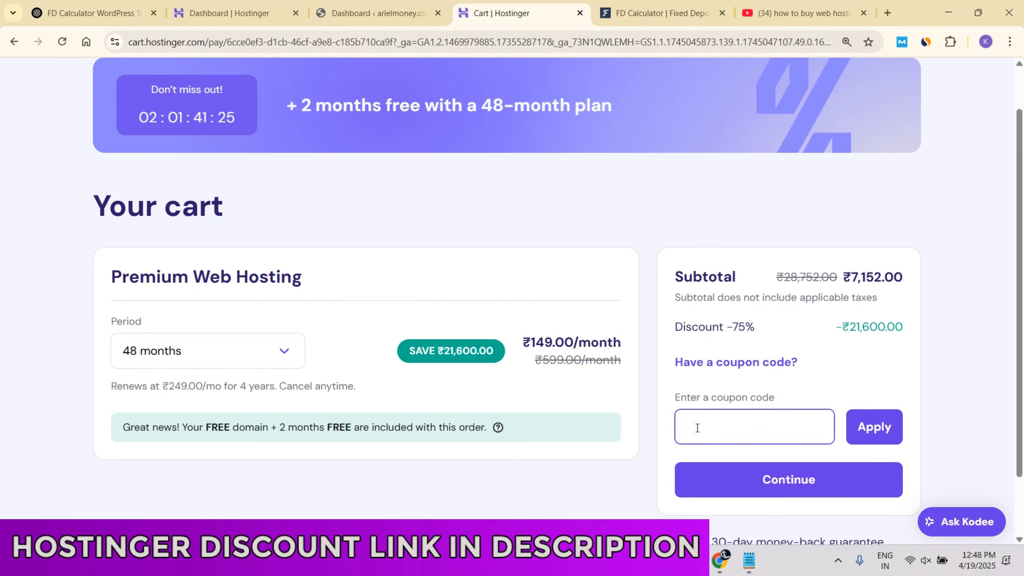
text(HOSTINGER10)
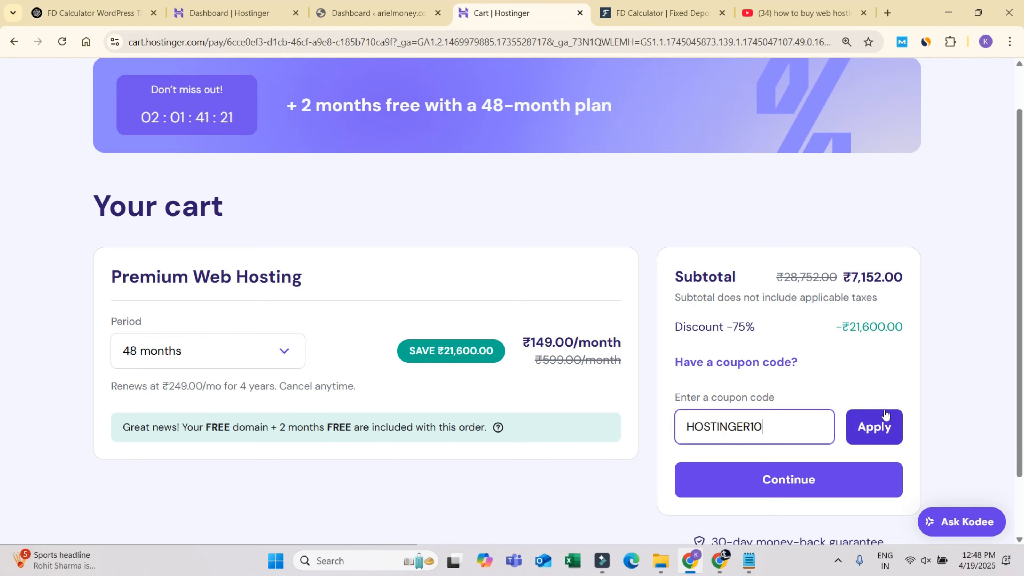
drag(837, 279, 935, 278)
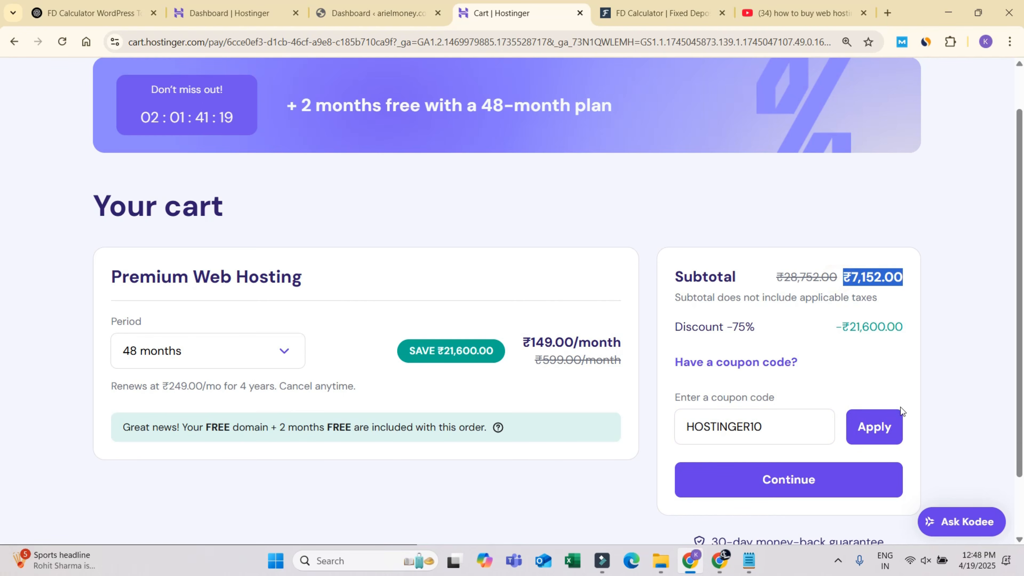
click(874, 427)
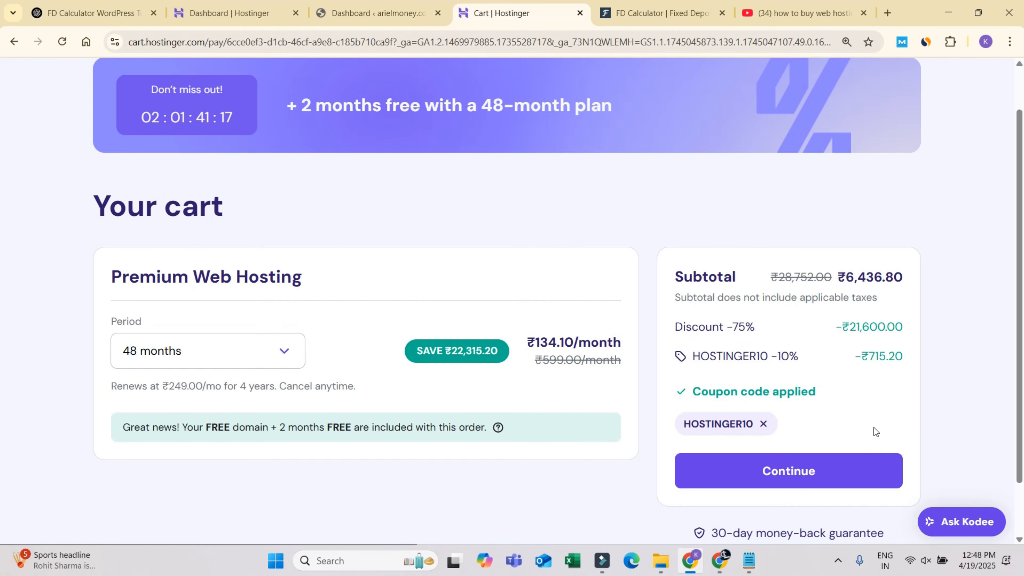
- Check the coupon's discount percentage and the discounted subtotal in the order summary
drag(725, 326, 806, 358)
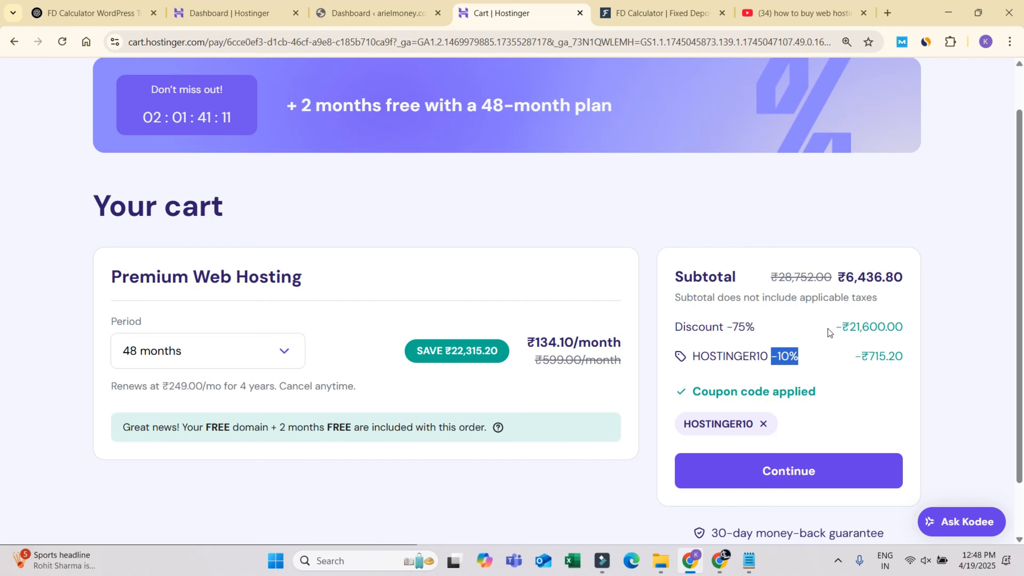
click(830, 272)
drag(831, 273, 921, 277)
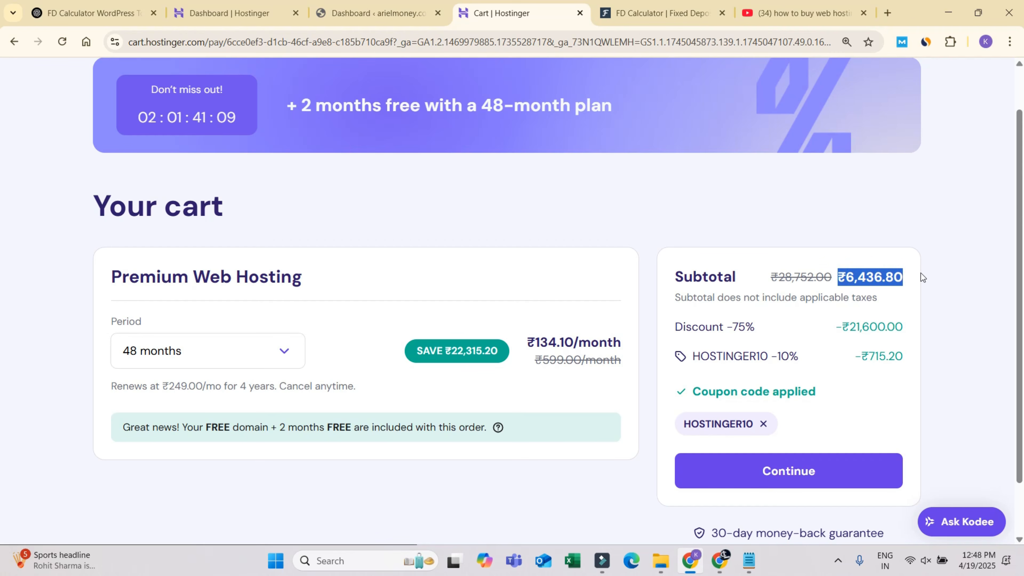
- Switch the hosting period to 12 months to compare the offer, and set it back to 48 months
click(246, 350)
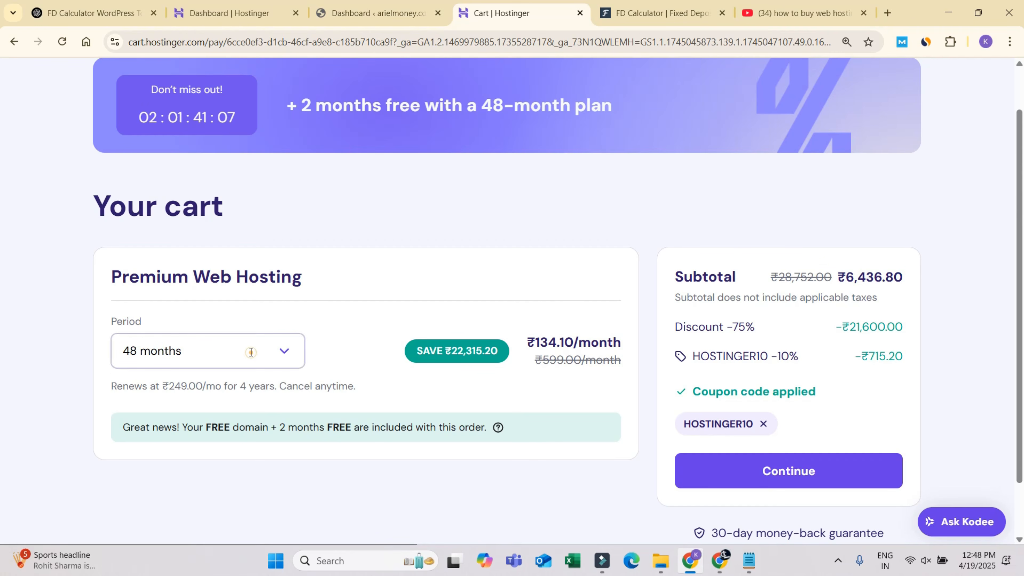
click(177, 427)
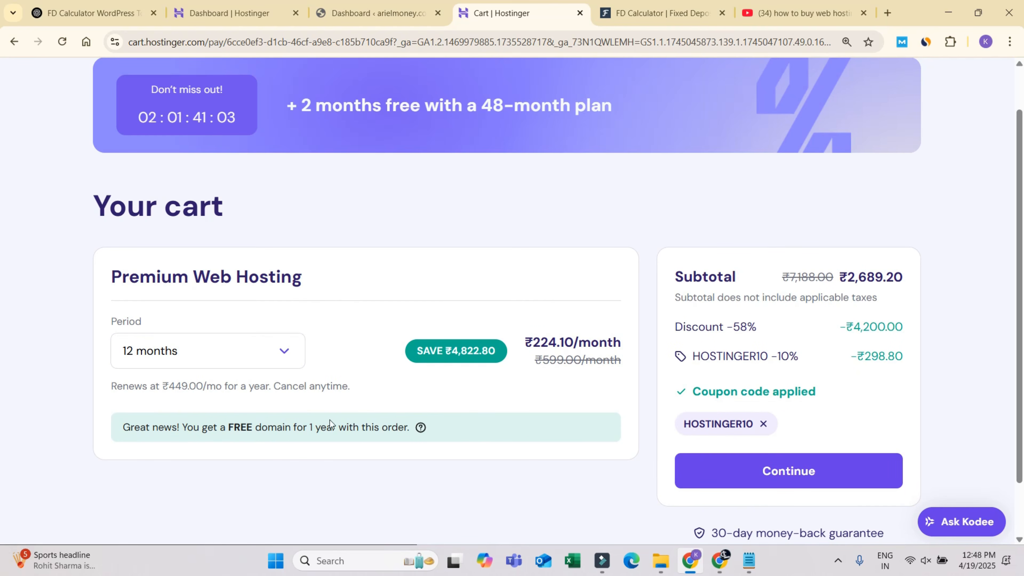
click(253, 355)
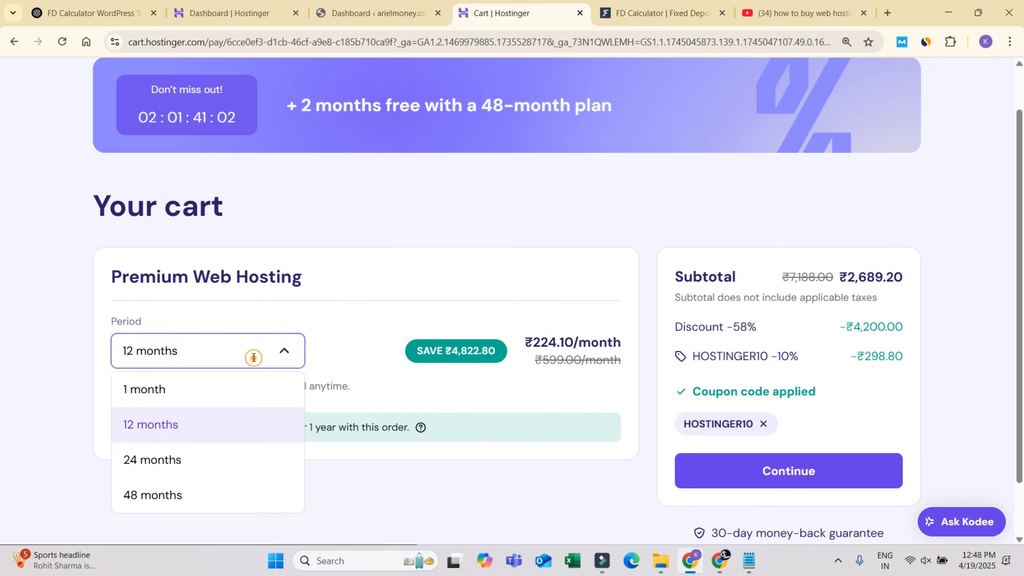
click(170, 490)
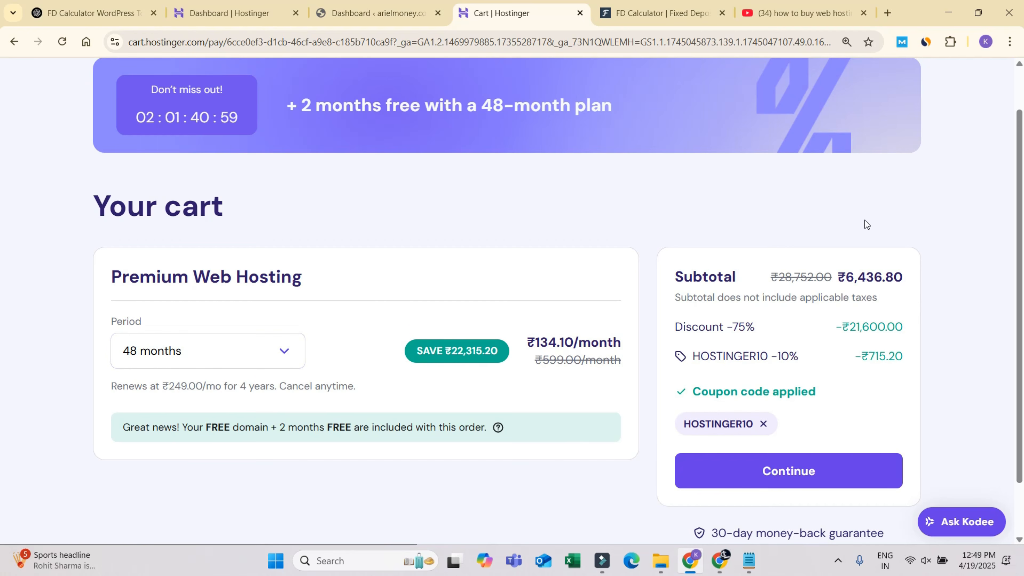
drag(279, 427, 518, 430)
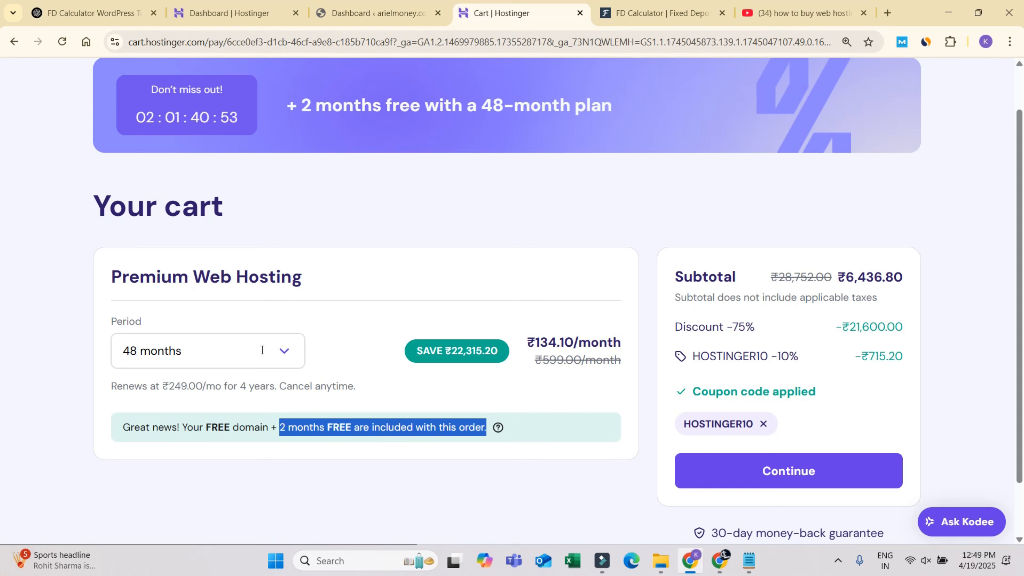
- Return to the YouTube results and look over the search query and the top Hostinger buying tutorial
click(800, 13)
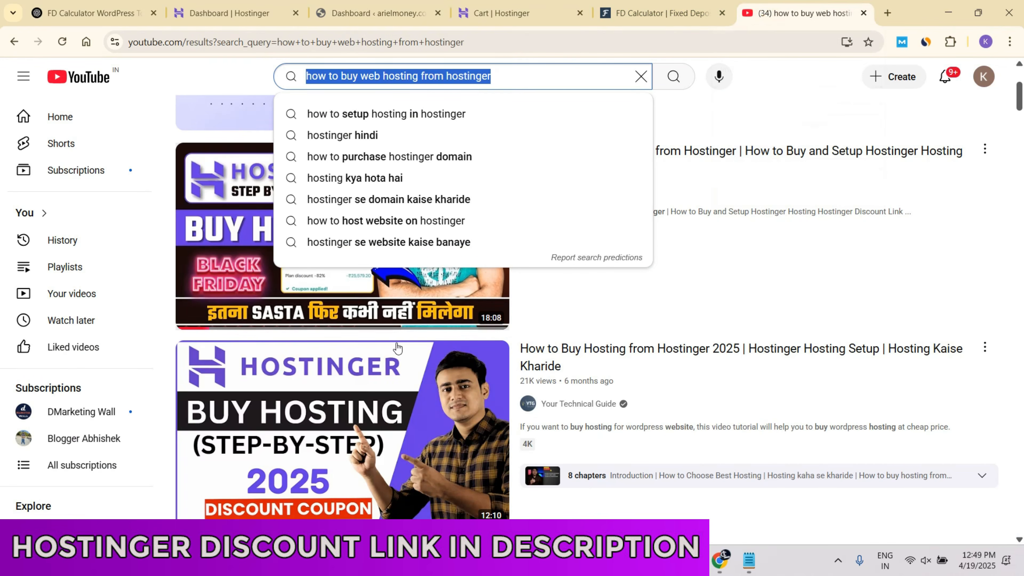
click(788, 75)
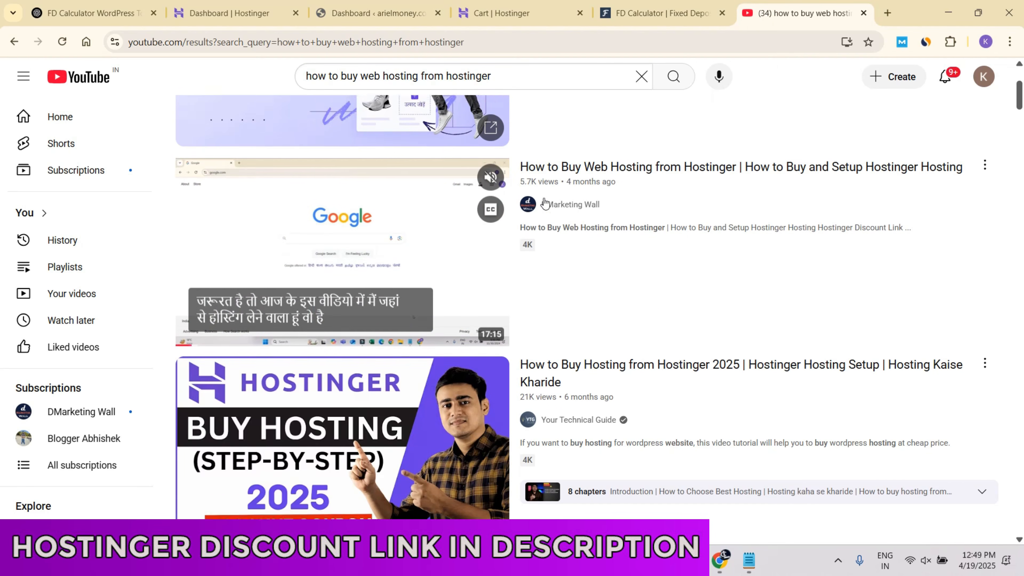
scroll(536, 209, up, 2)
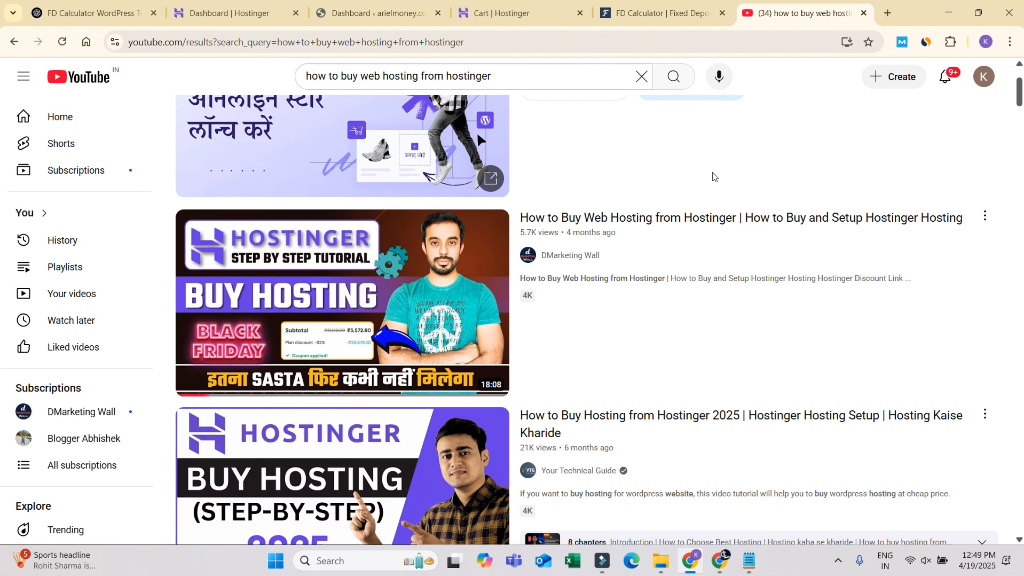
mouse_move(477, 276)
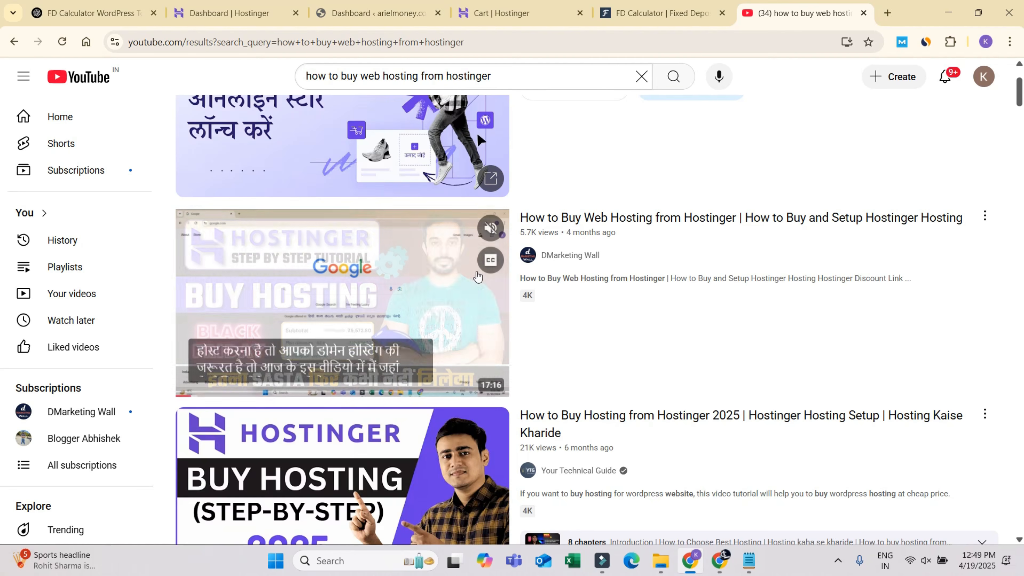
click(508, 76)
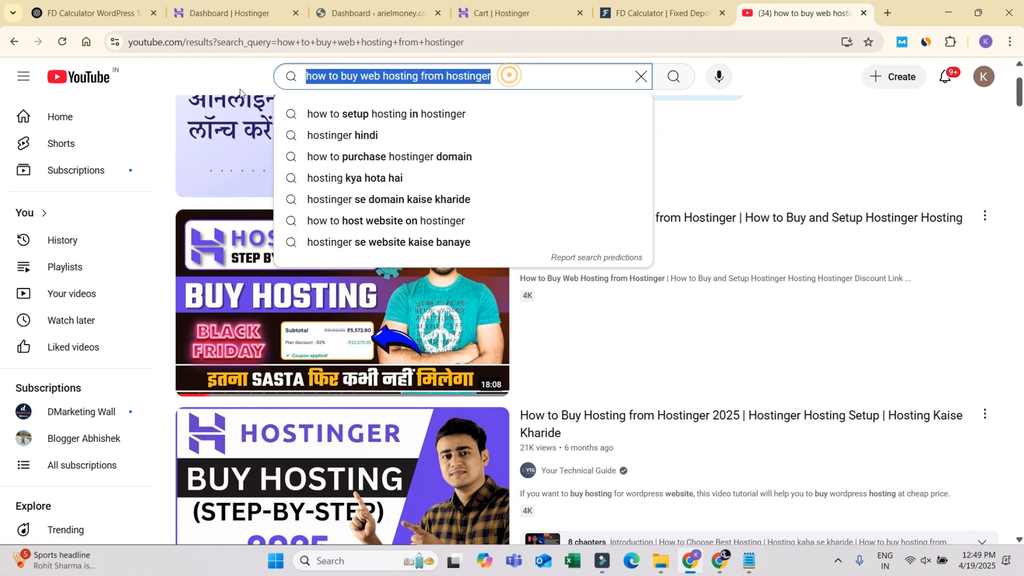
click(232, 81)
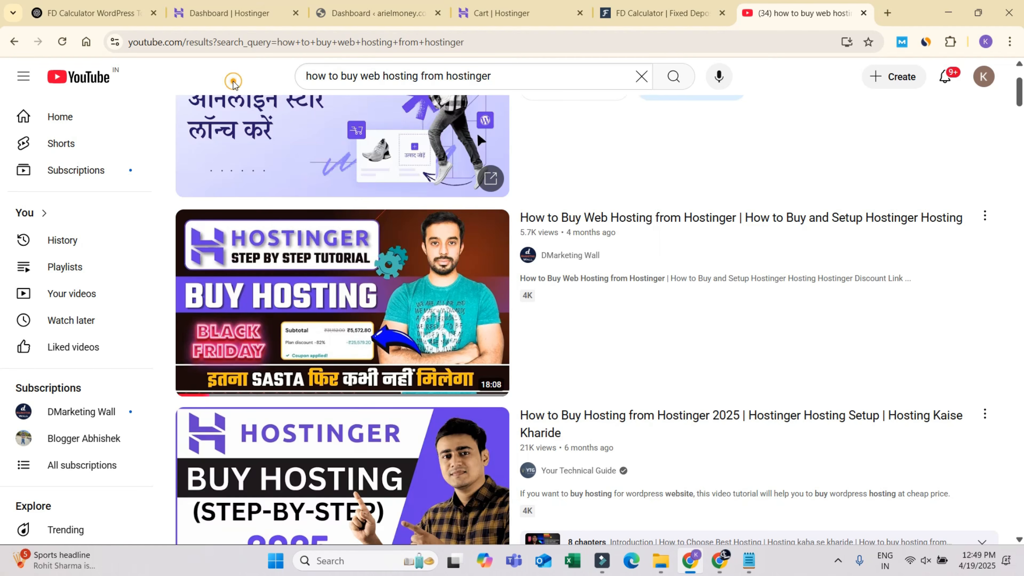
- Open the Hostinger hPanel home page and view the account's hosting, domain and email subscriptions
click(238, 13)
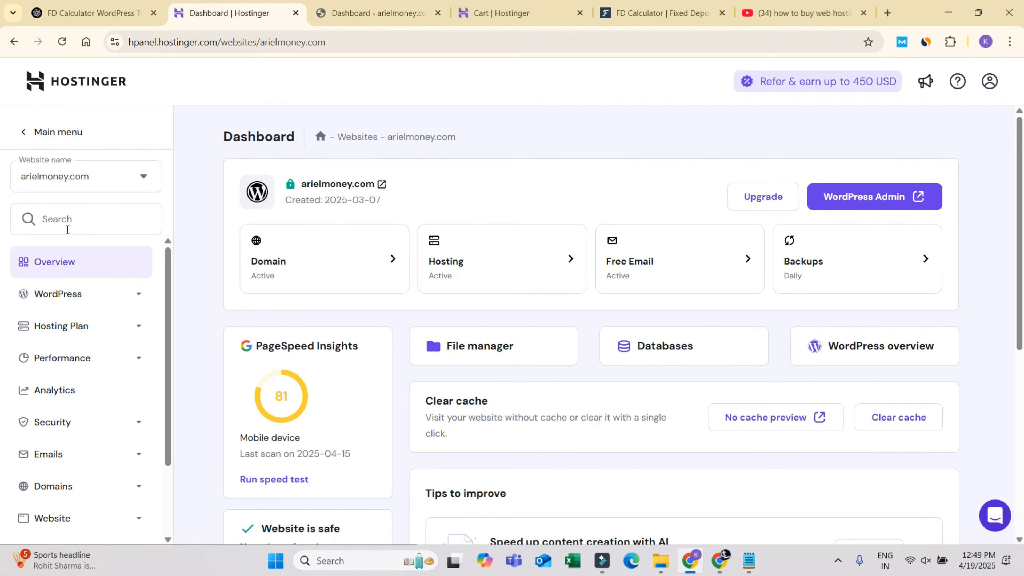
click(100, 84)
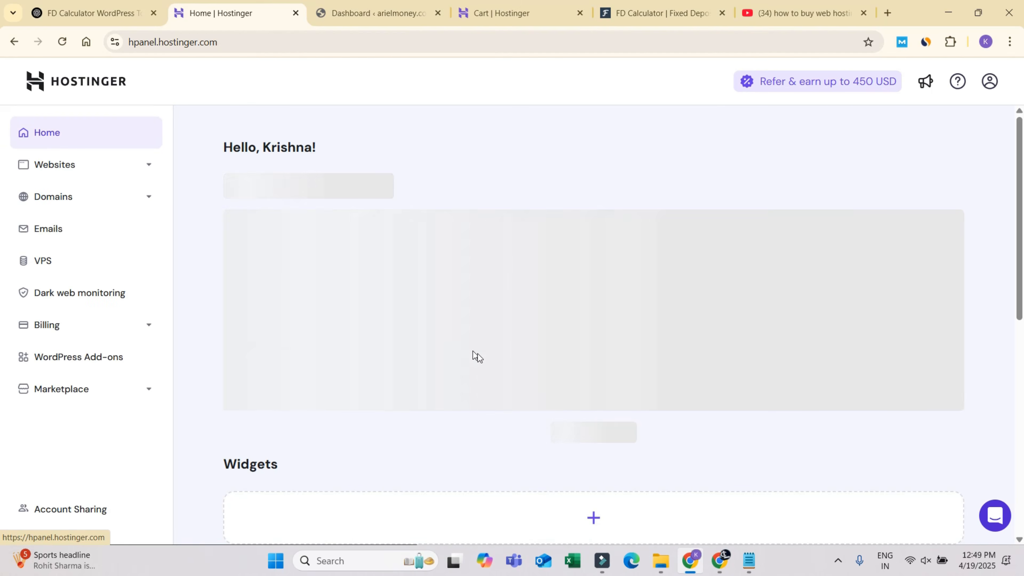
scroll(527, 371, down, 4)
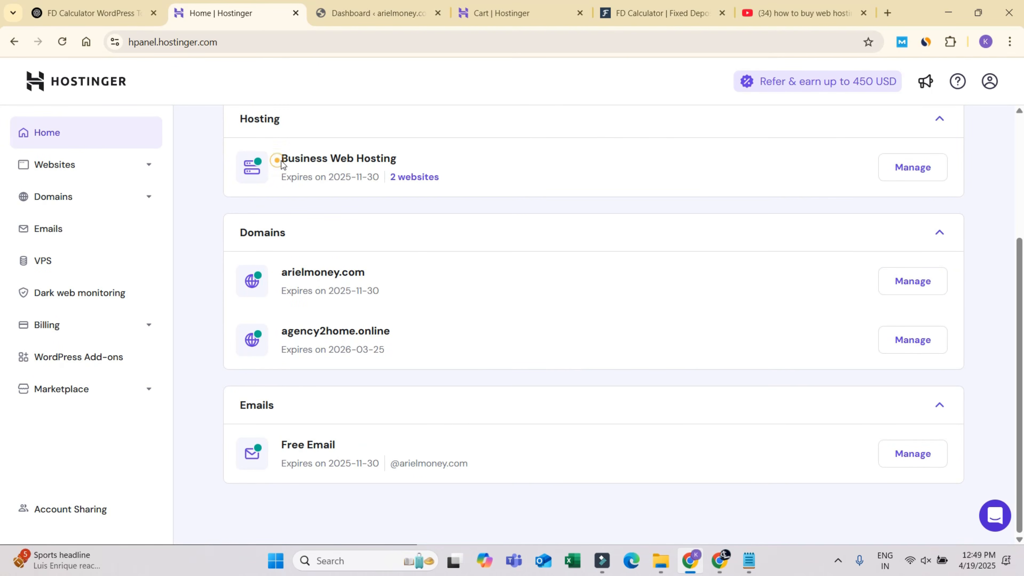
- Compare the Business Web Hosting plan in the hPanel account with the Premium Web Hosting plan in the Hostinger cart
drag(281, 157, 399, 160)
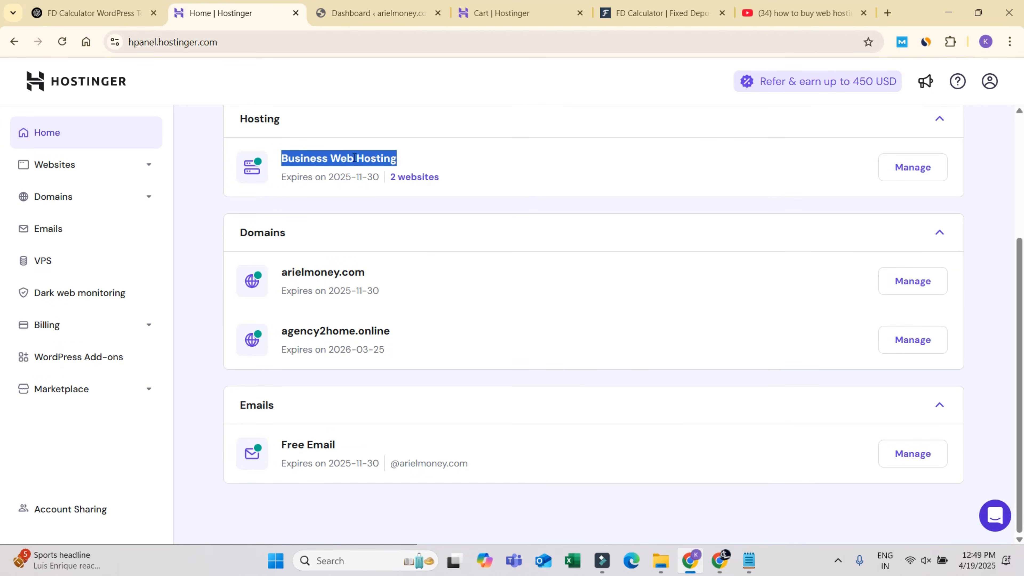
click(486, 14)
click(157, 273)
triple_click(158, 273)
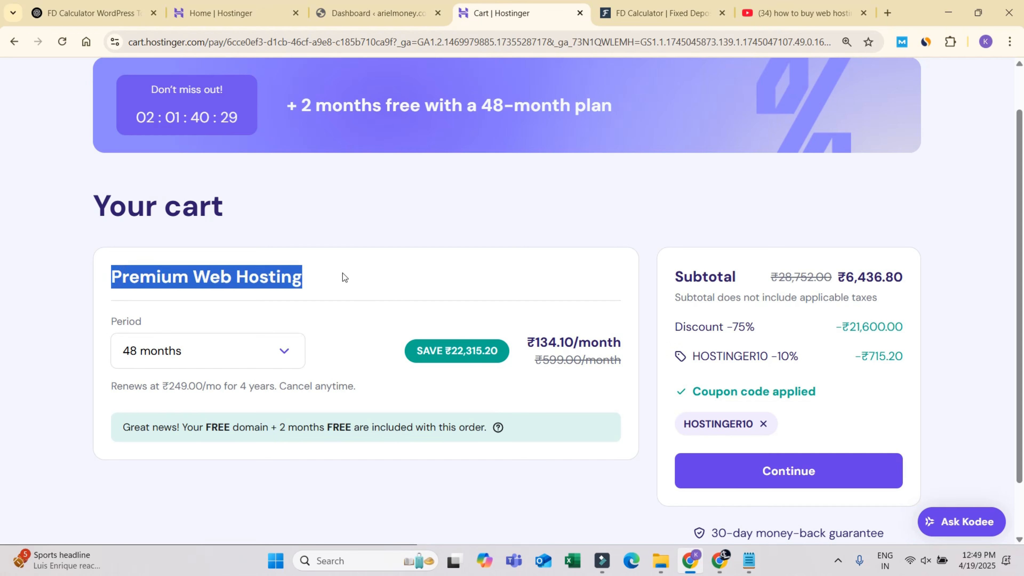
click(225, 13)
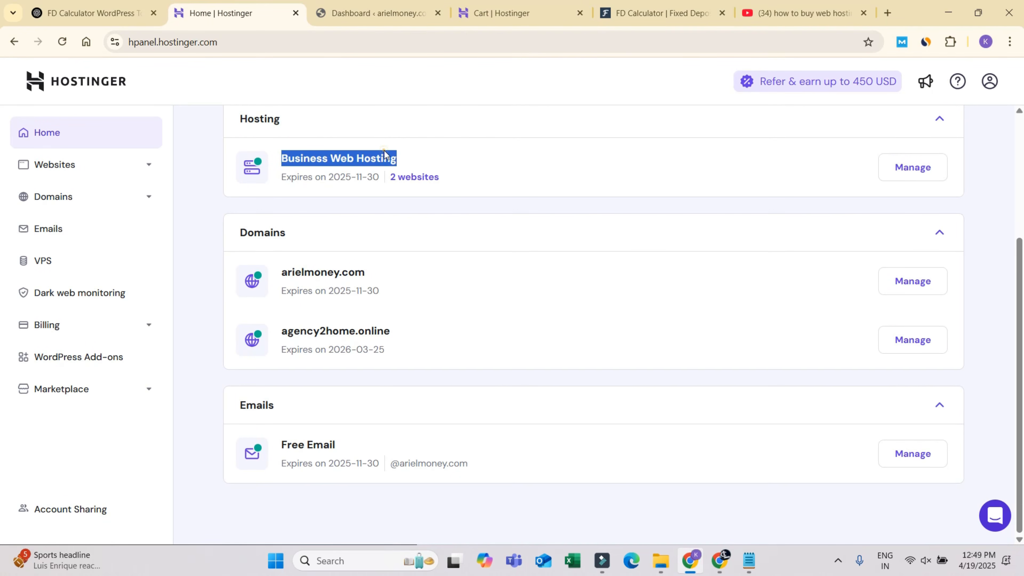
- Open the management dashboard for the Business Web Hosting plan and view the WordPress admin dashboard of arielmoney.com
click(492, 171)
scroll(318, 285, up, 3)
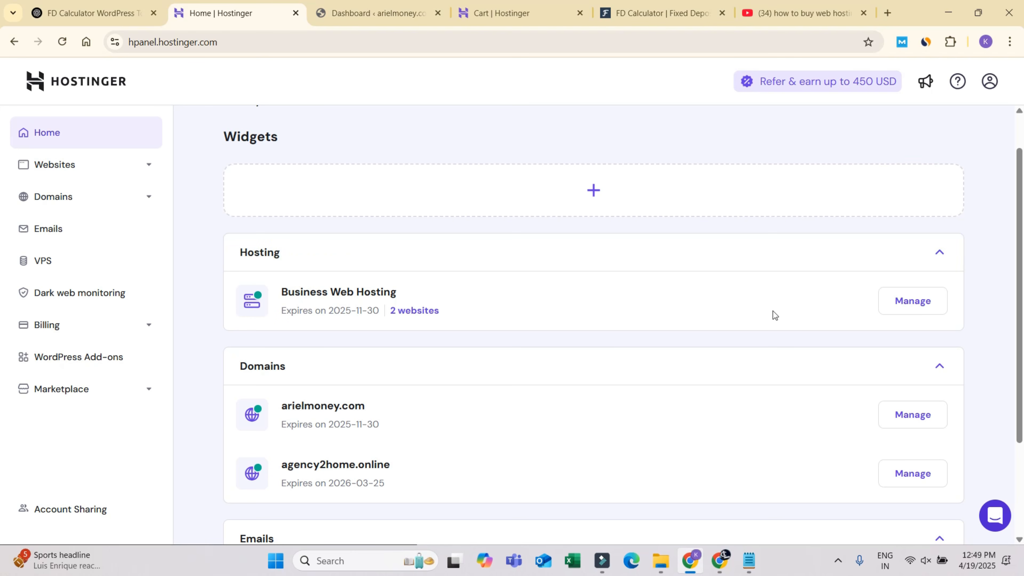
click(905, 302)
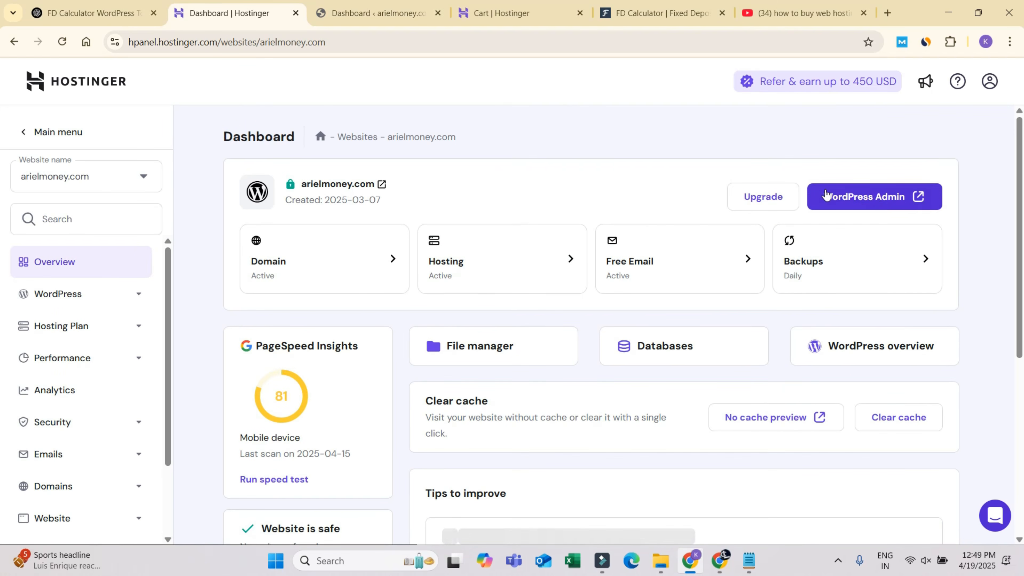
click(371, 13)
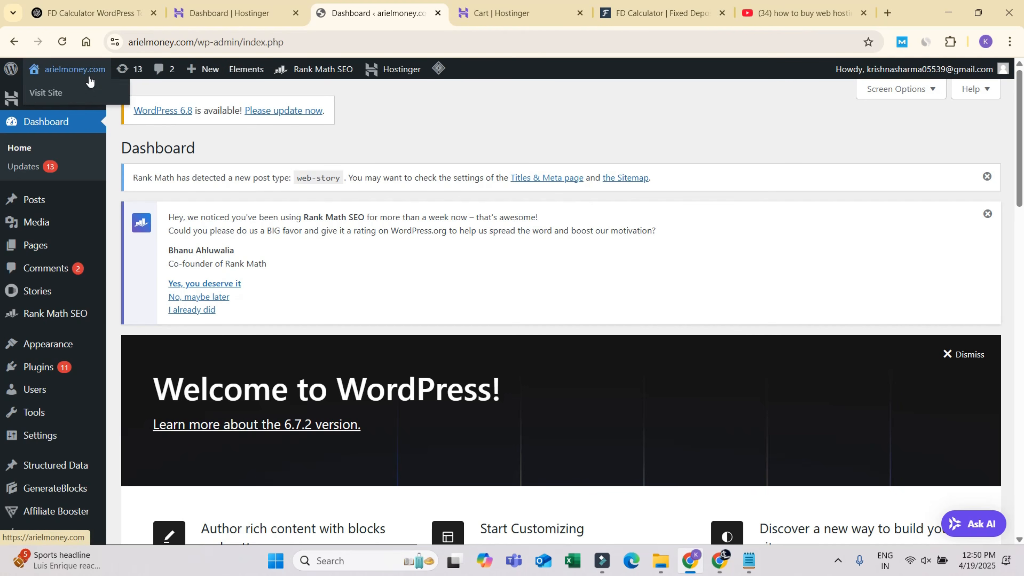
- Examine the fd-calculator.in form, including the amount, period and interest fields and the compounding frequency options
click(653, 5)
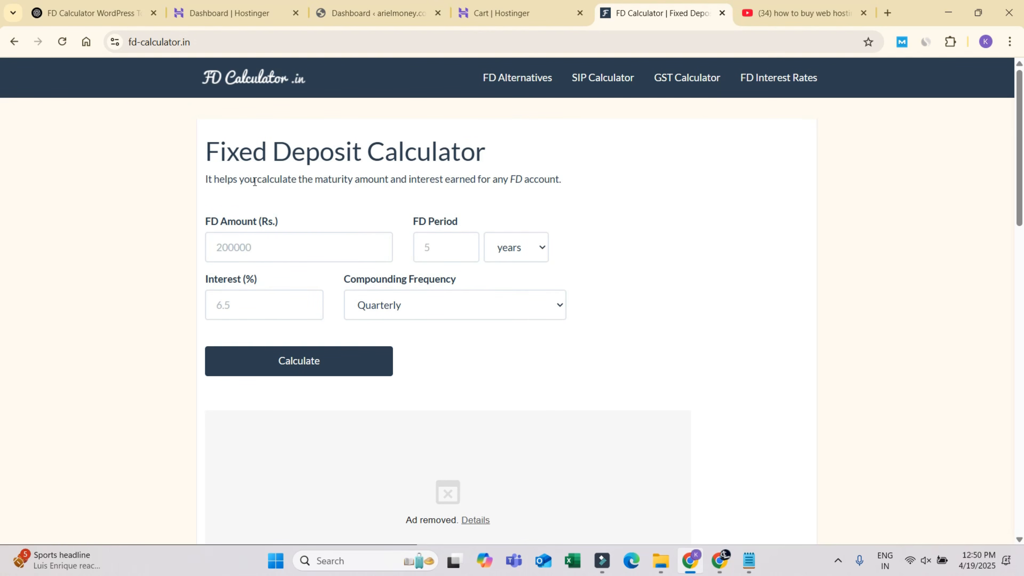
click(238, 249)
click(248, 303)
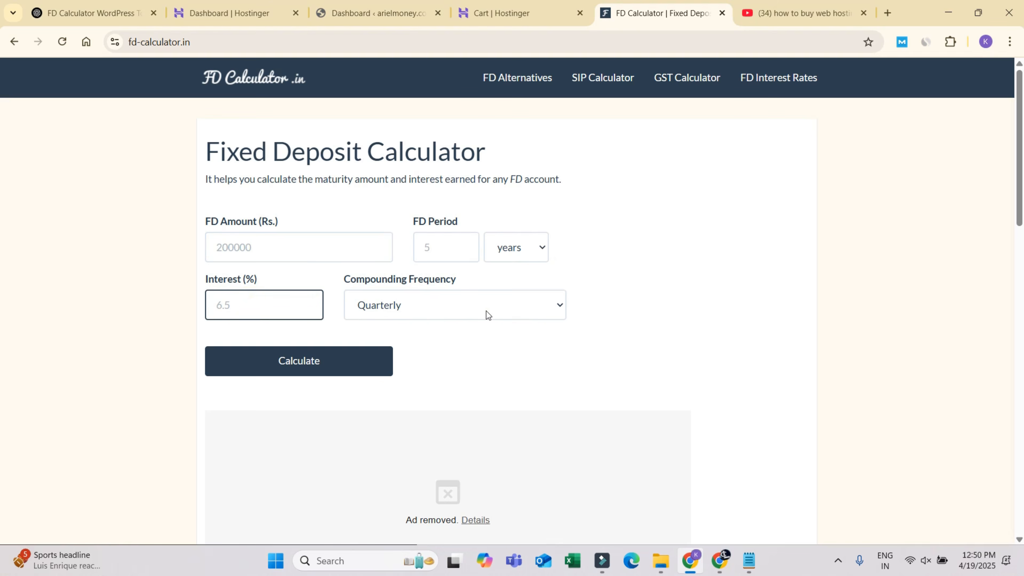
click(458, 305)
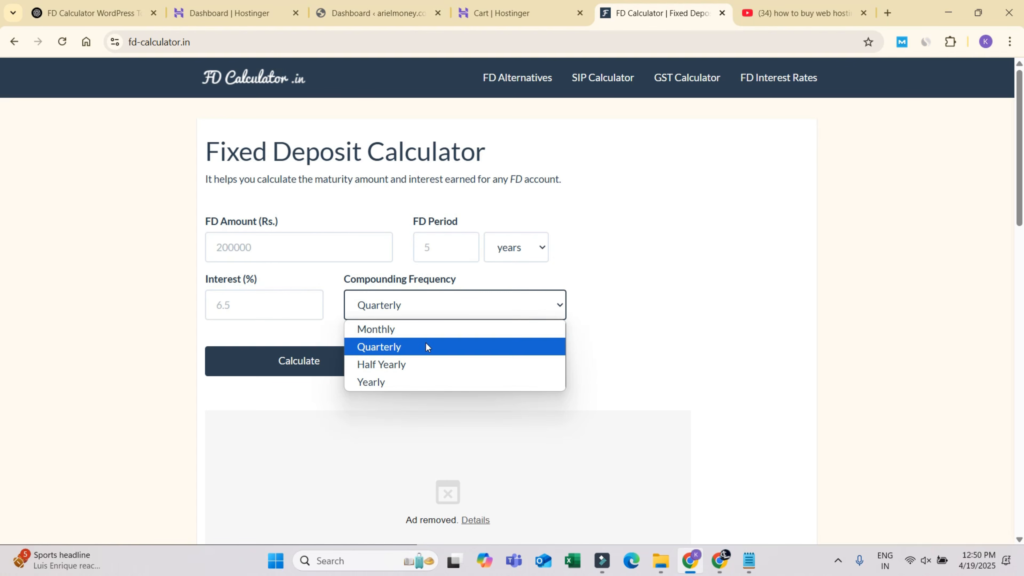
click(756, 331)
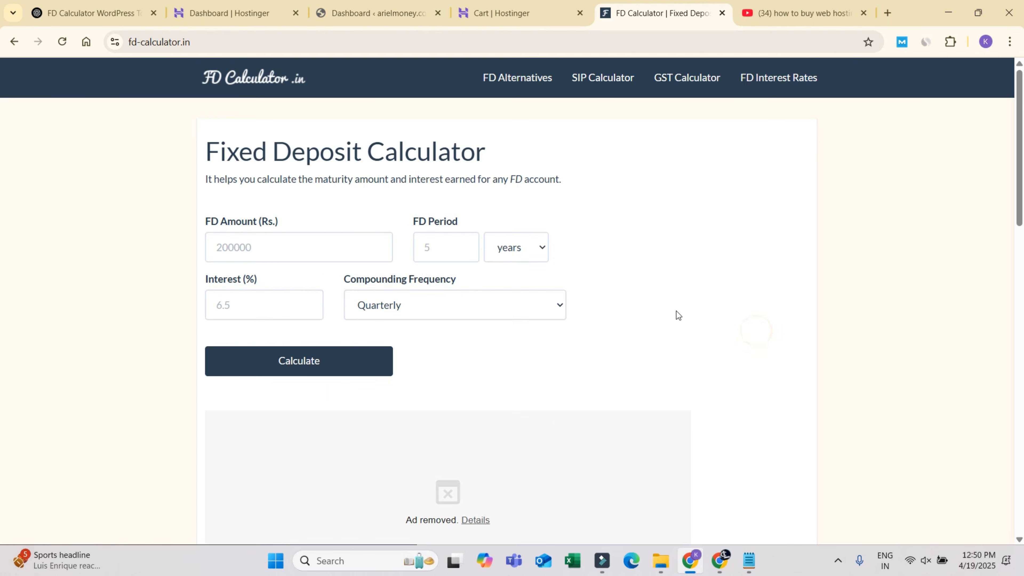
click(459, 303)
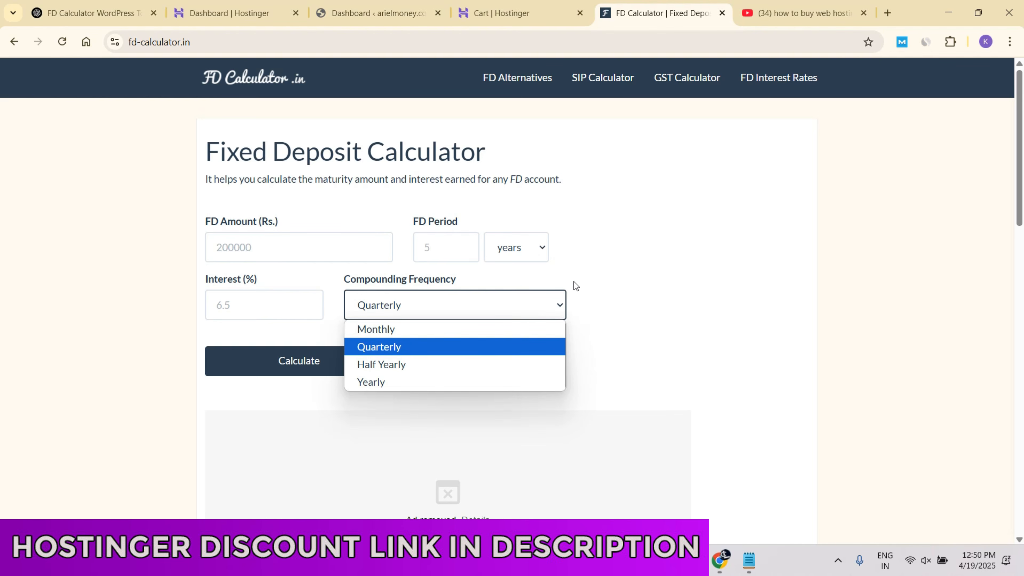
click(431, 245)
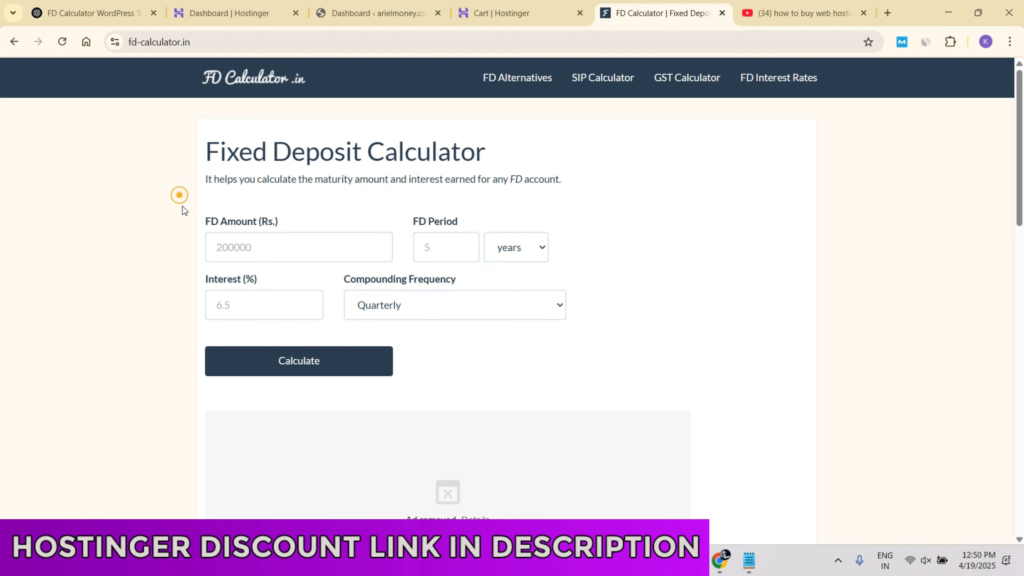
drag(181, 197, 610, 339)
double_click(698, 318)
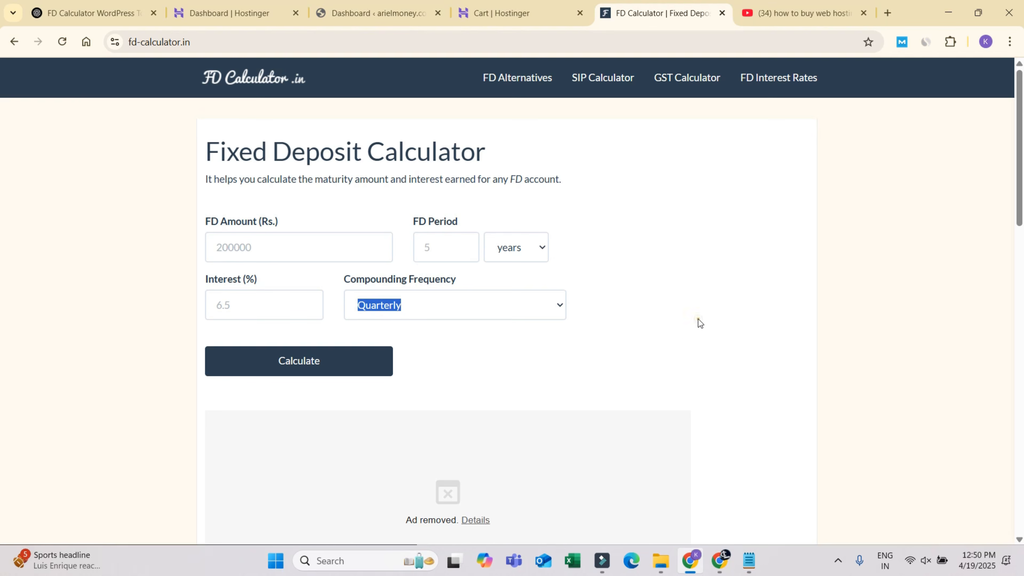
- Open the FD Calculator WordPress Tool conversation in ChatGPT and read the prompt's opening sentence, glancing at the WordPress dashboard for reference
mouse_move(49, 9)
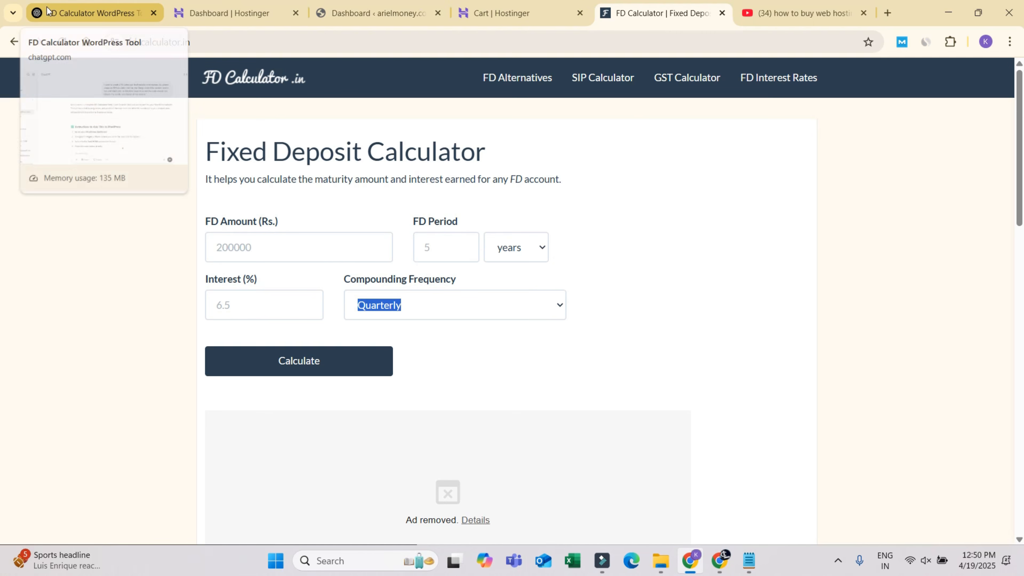
click(56, 7)
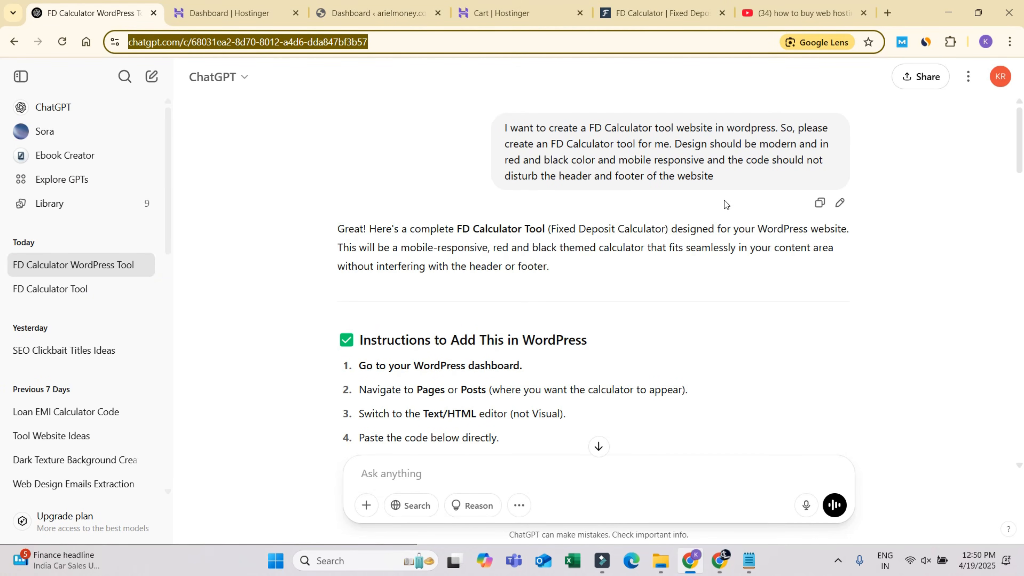
click(396, 121)
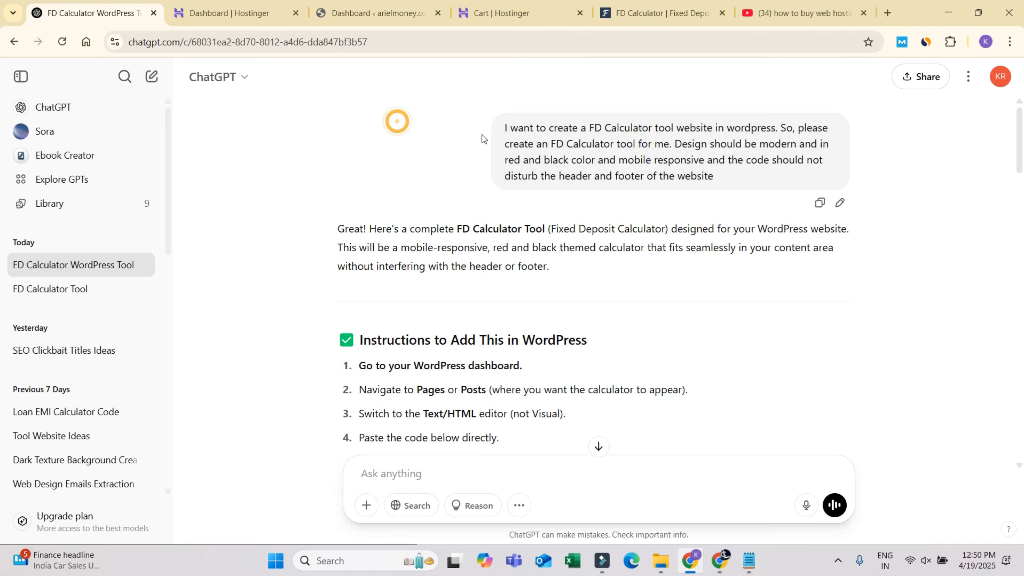
click(500, 132)
drag(504, 134, 775, 131)
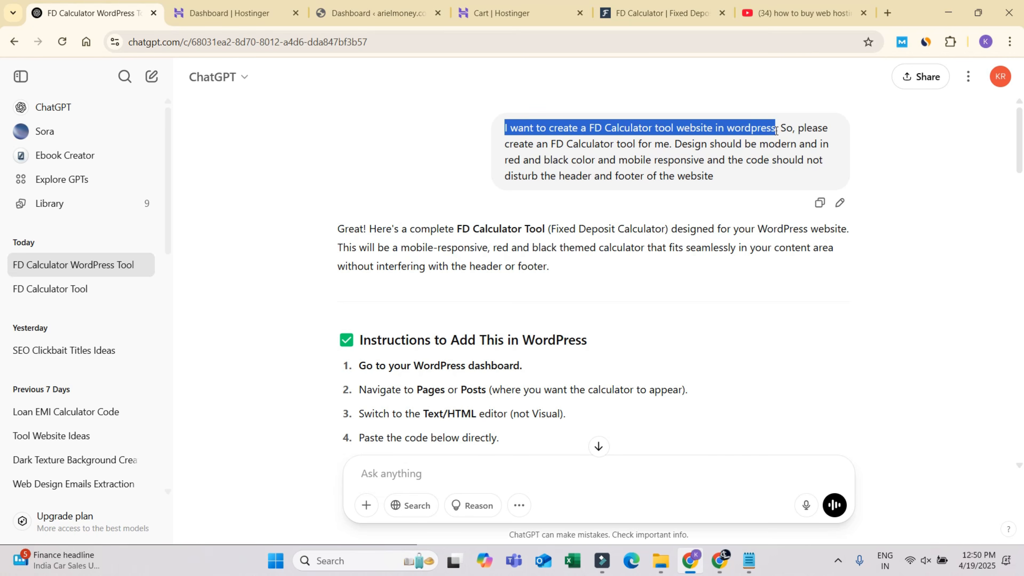
click(354, 15)
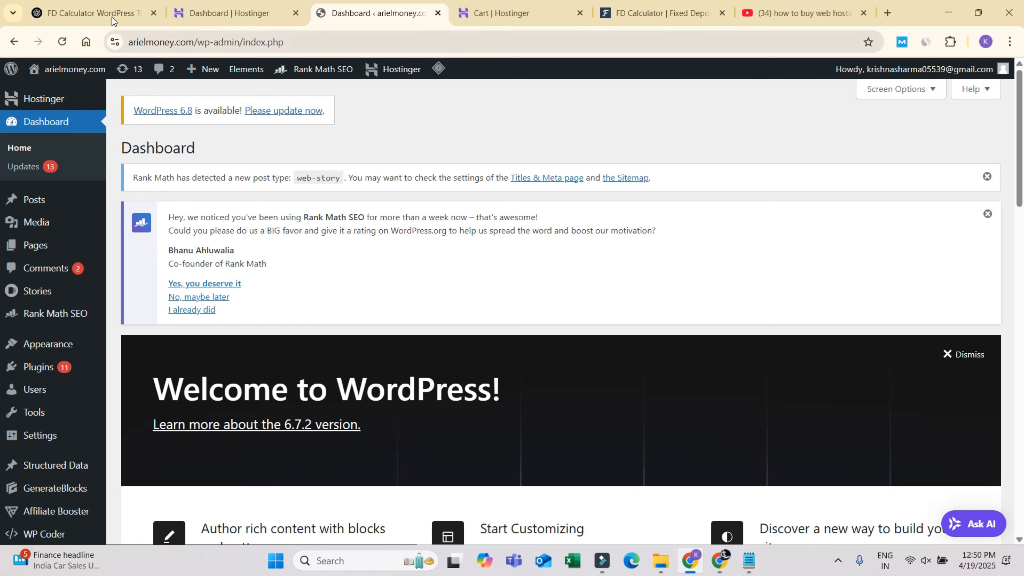
click(92, 14)
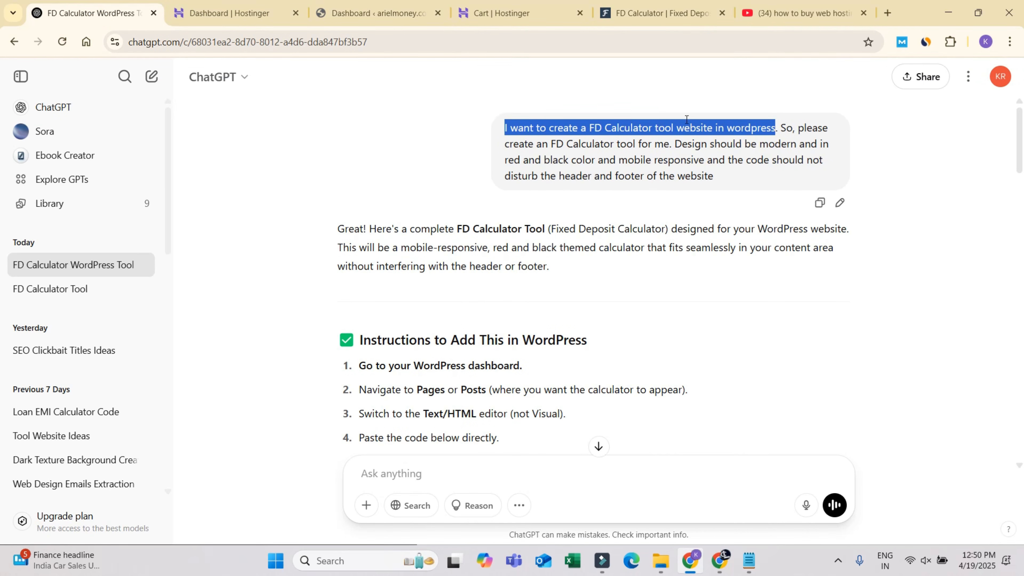
- Read the full ChatGPT prompt, covering the tool request, modern red and black design, mobile responsiveness and the header and footer condition
click(743, 121)
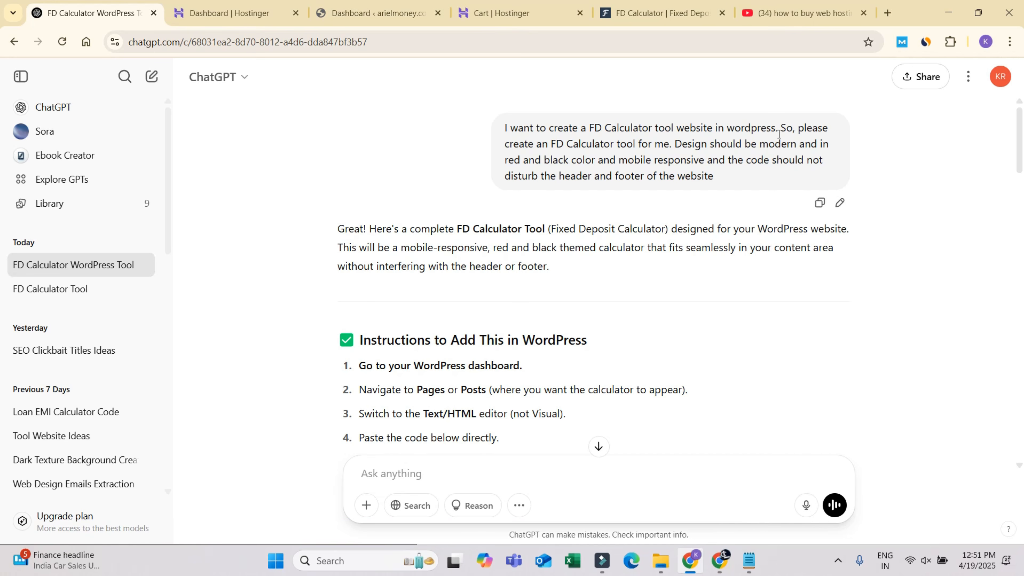
drag(774, 127, 496, 134)
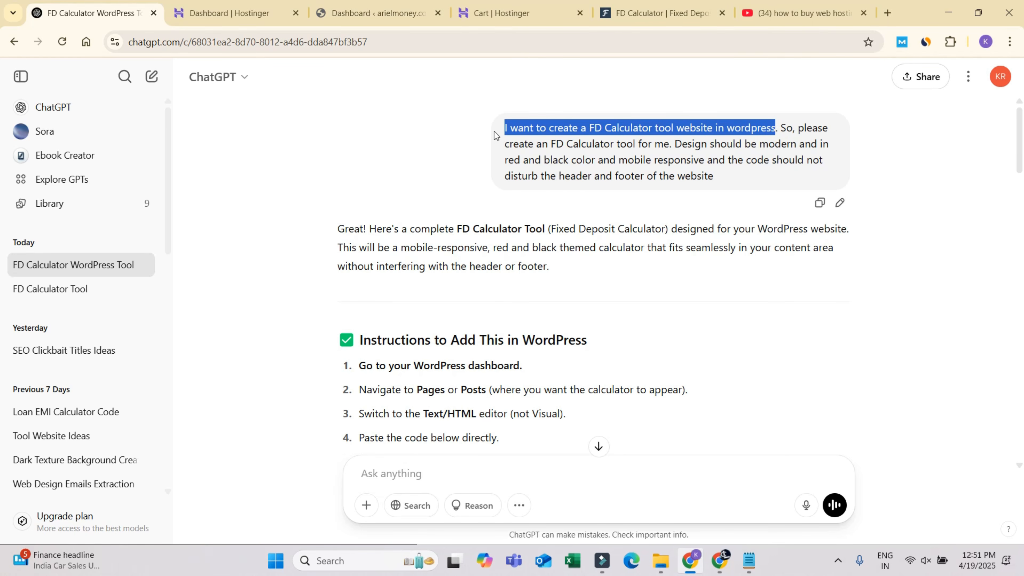
drag(785, 126, 671, 148)
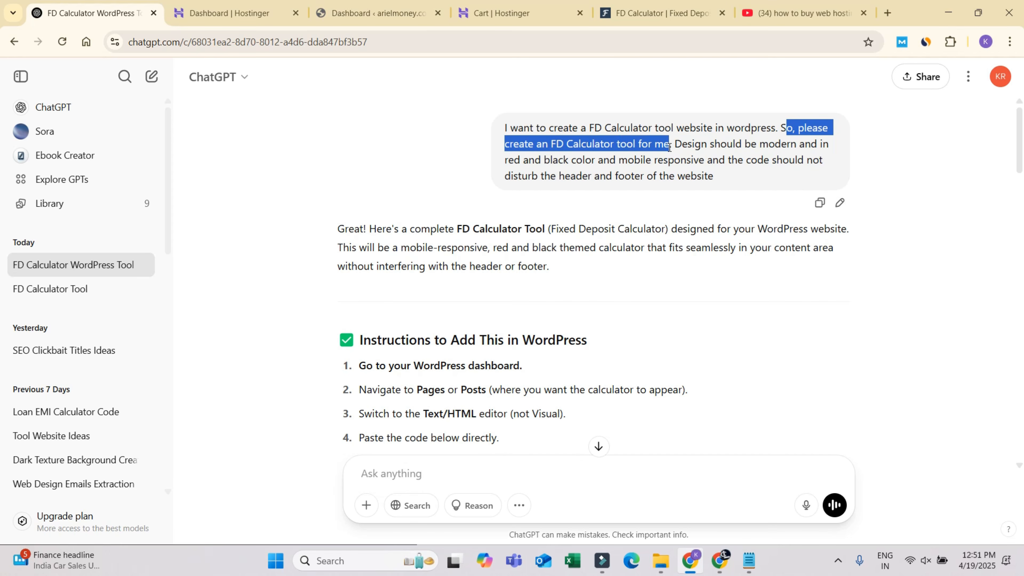
click(825, 146)
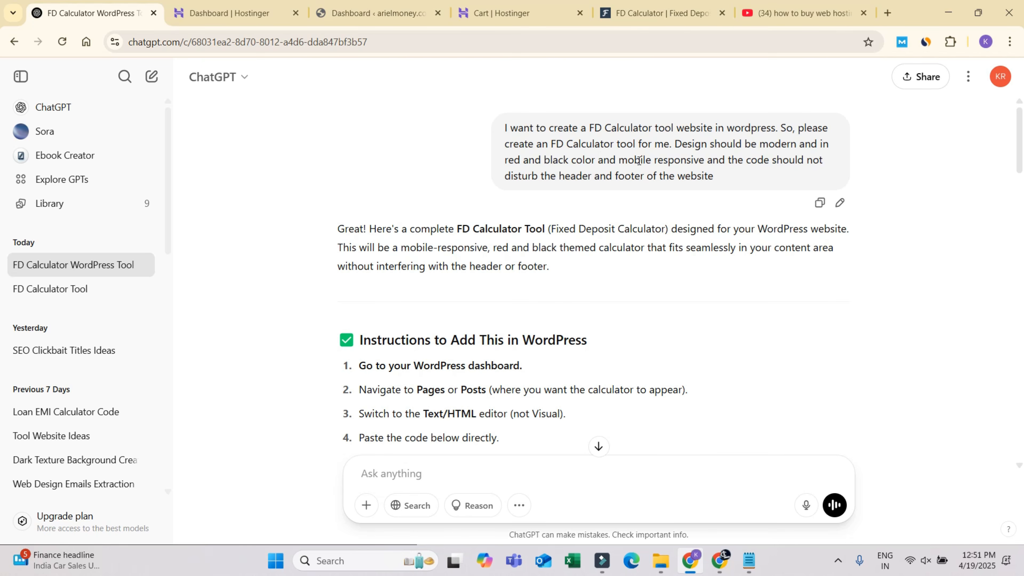
drag(619, 161, 823, 144)
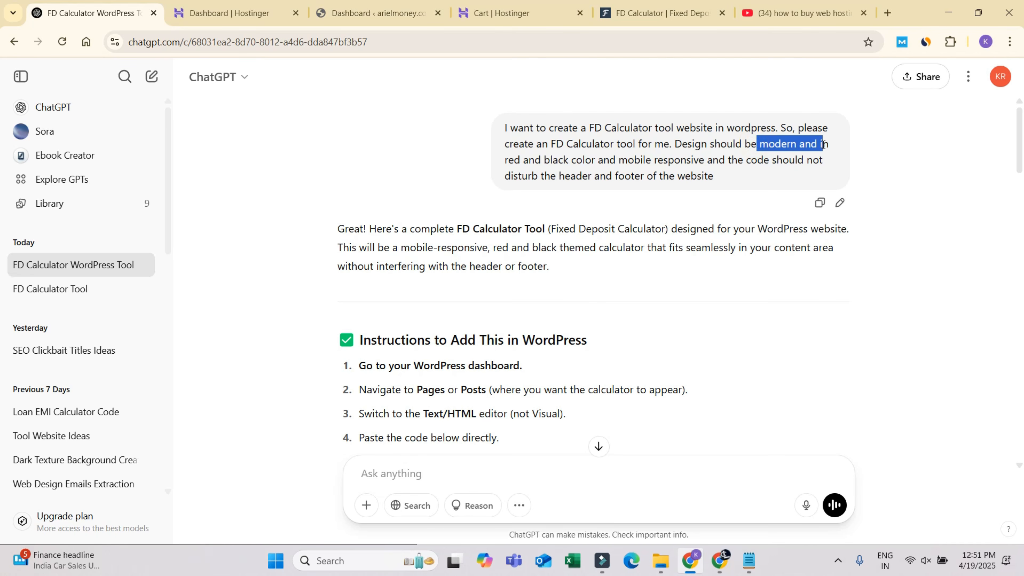
drag(705, 161, 725, 184)
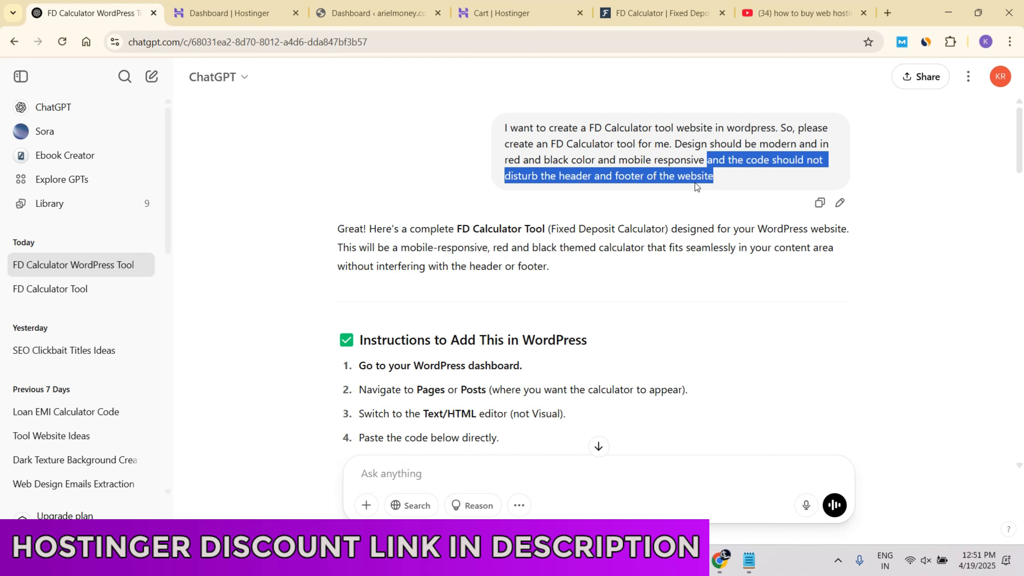
click(701, 173)
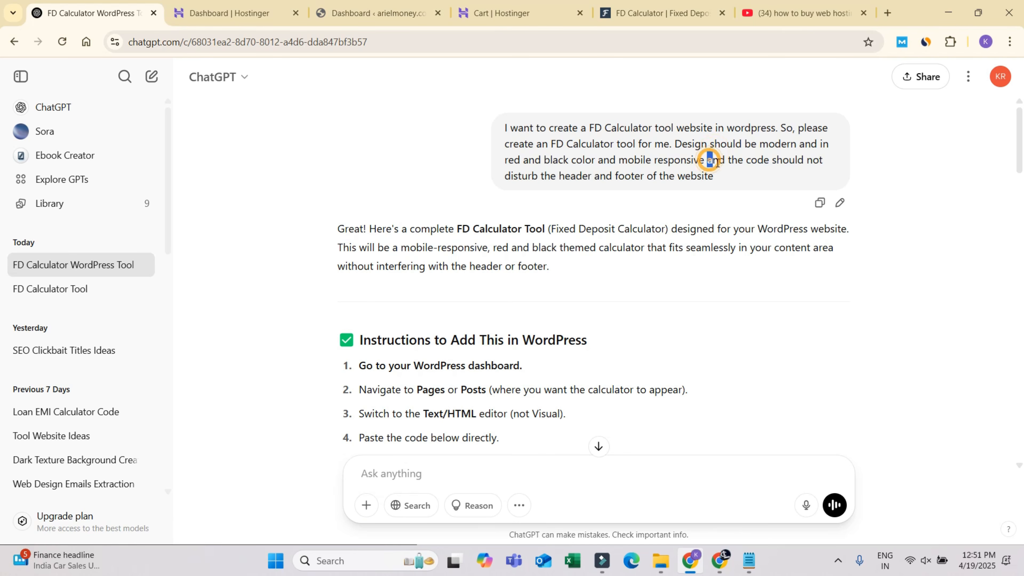
drag(707, 160, 723, 177)
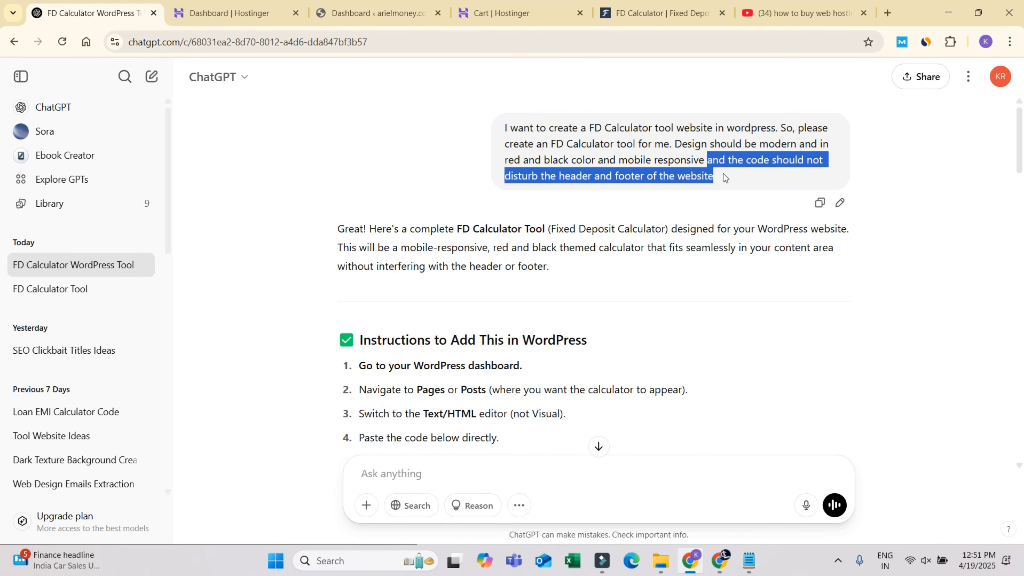
drag(724, 177, 502, 135)
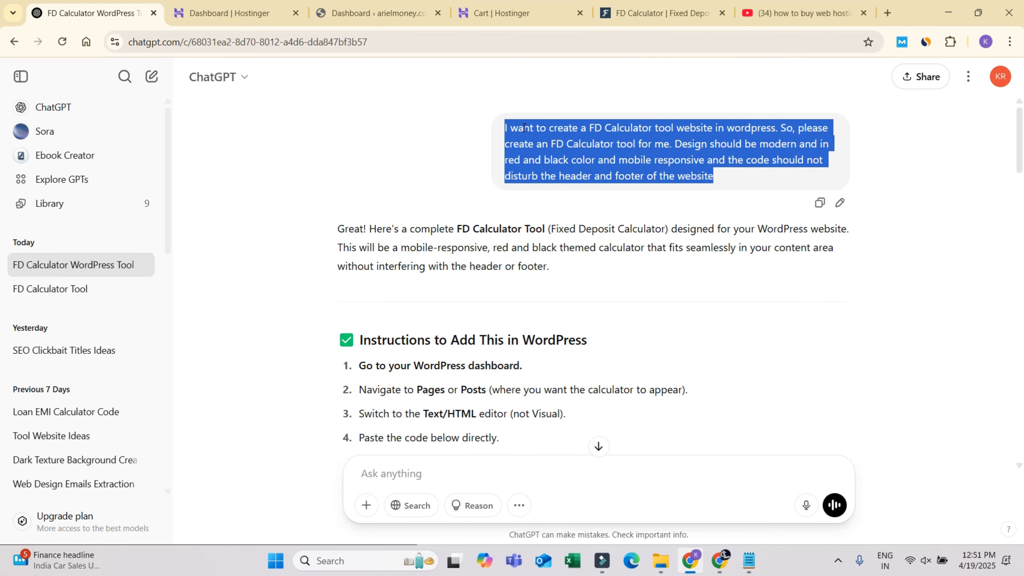
- Copy the generated FD Calculator HTML, CSS and JavaScript code from the ChatGPT reply
scroll(558, 213, down, 20)
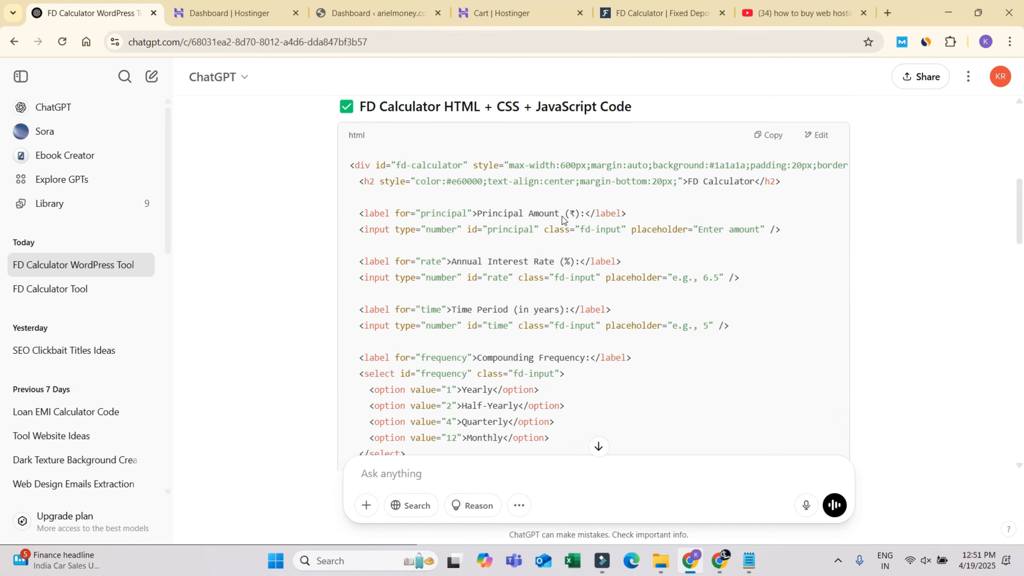
scroll(558, 218, down, 3)
scroll(564, 222, up, 15)
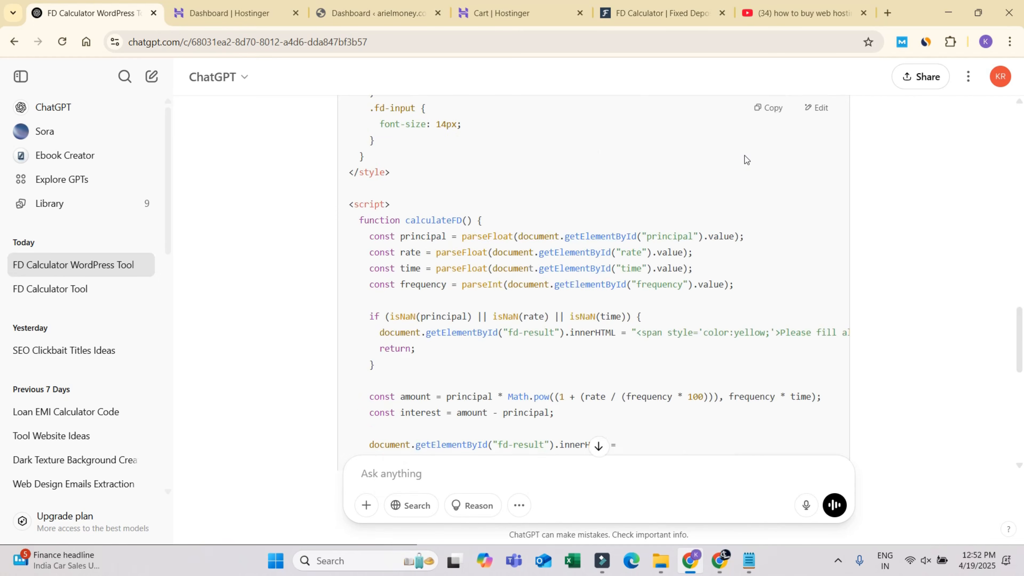
click(766, 108)
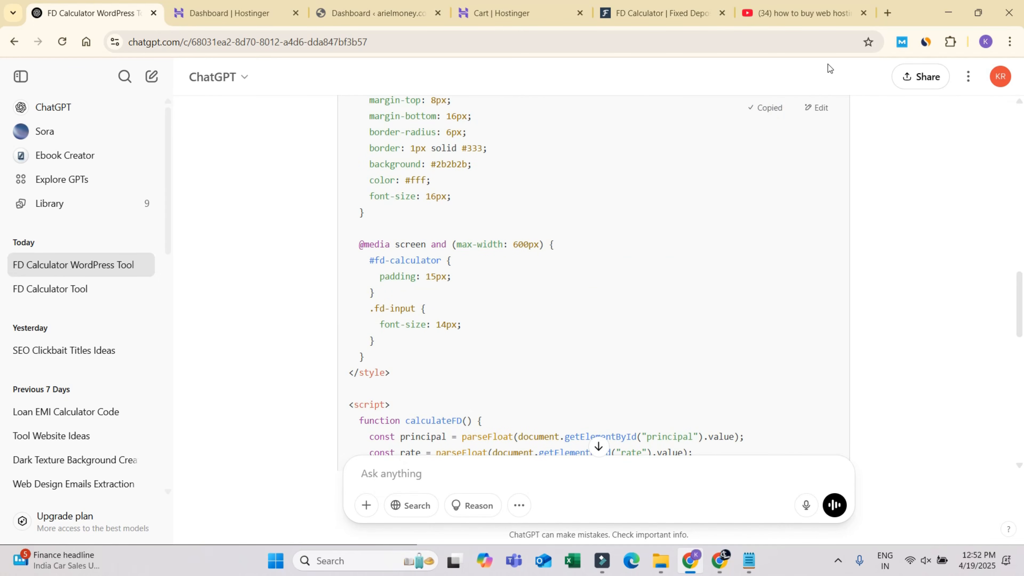
- Open the W3Schools Tryit Editor in a new browser tab at w3schools.com/tryit/tryit.asp?filename=tryhtml_hello
click(887, 12)
text(w)
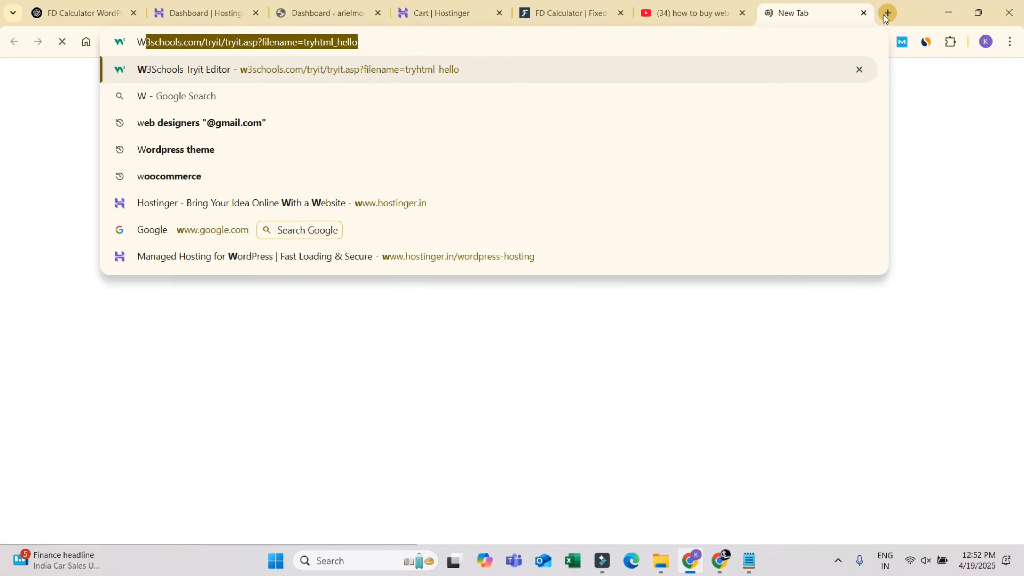
key(Return)
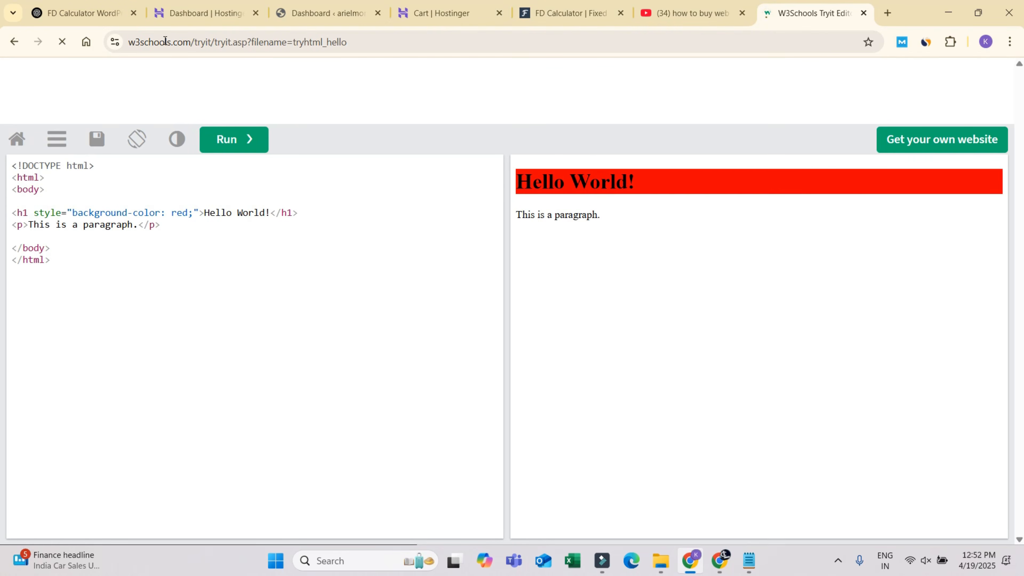
double_click(197, 42)
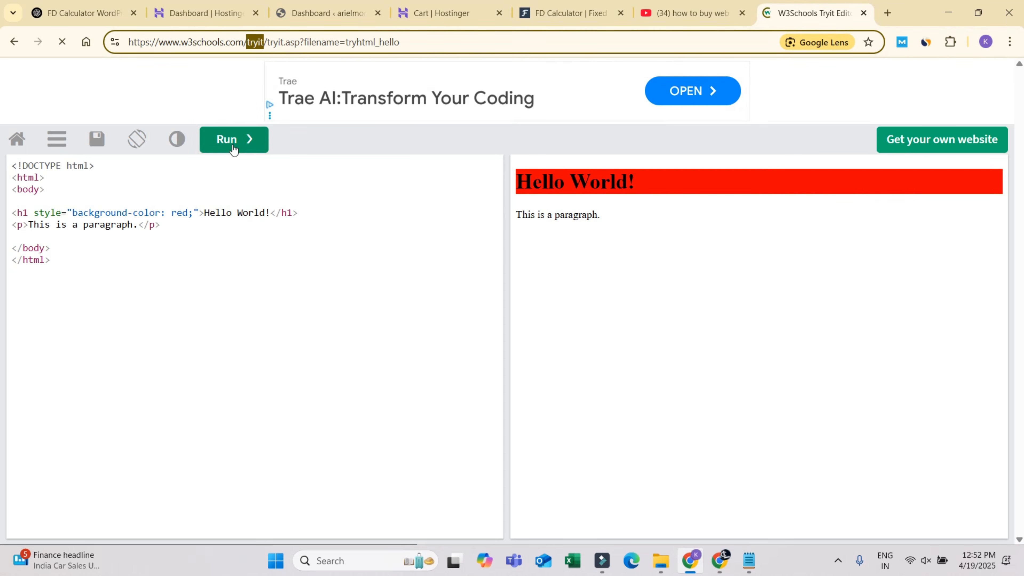
- Replace the sample code in the Tryit Editor with the copied FD Calculator code and run it
click(157, 262)
key(ctrl+a)
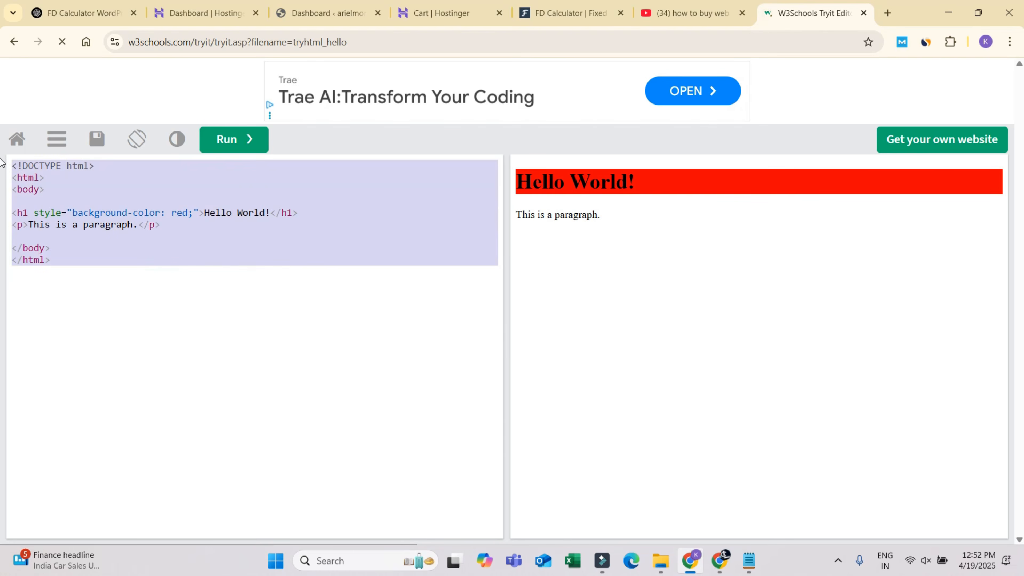
key(ctrl+v)
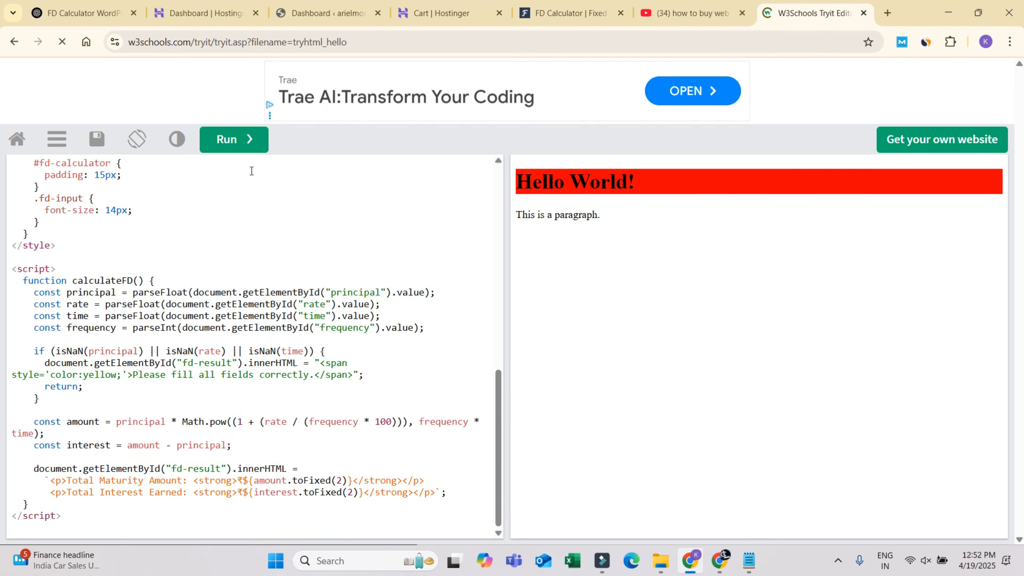
click(250, 140)
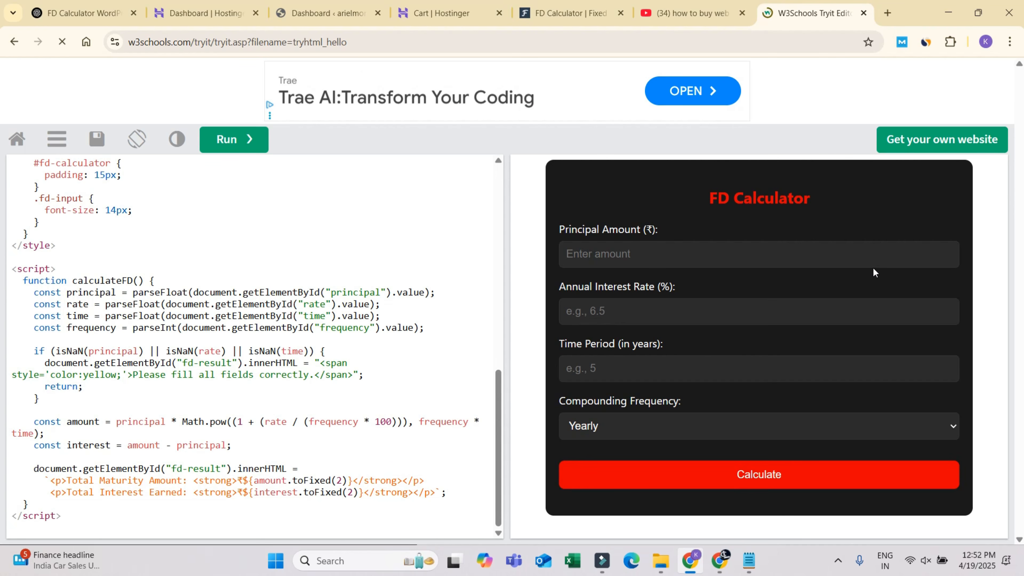
- Visit the live arielmoney.com site from the WordPress dashboard and check its monthly visits chart in Similarweb
click(347, 14)
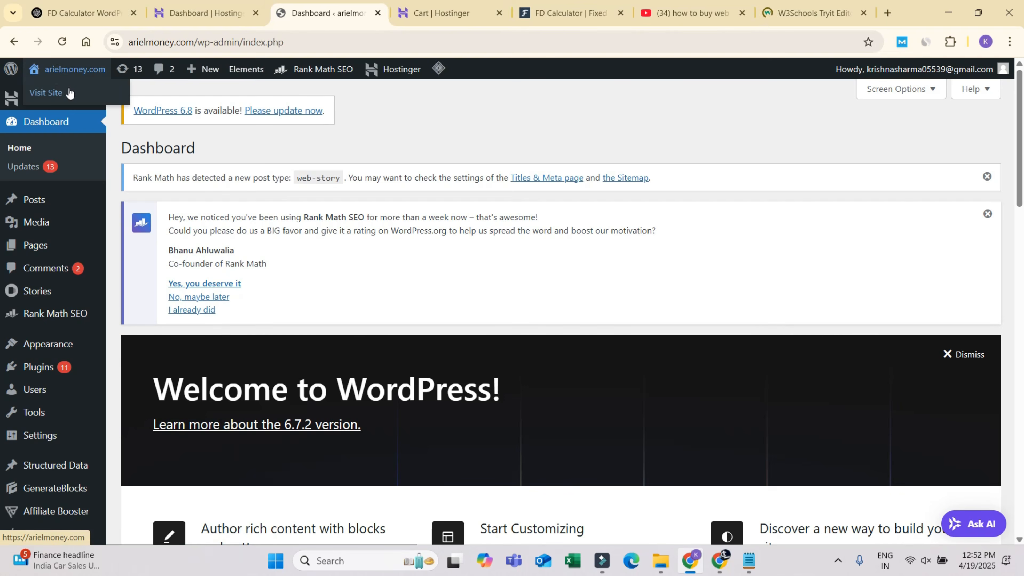
click(47, 92)
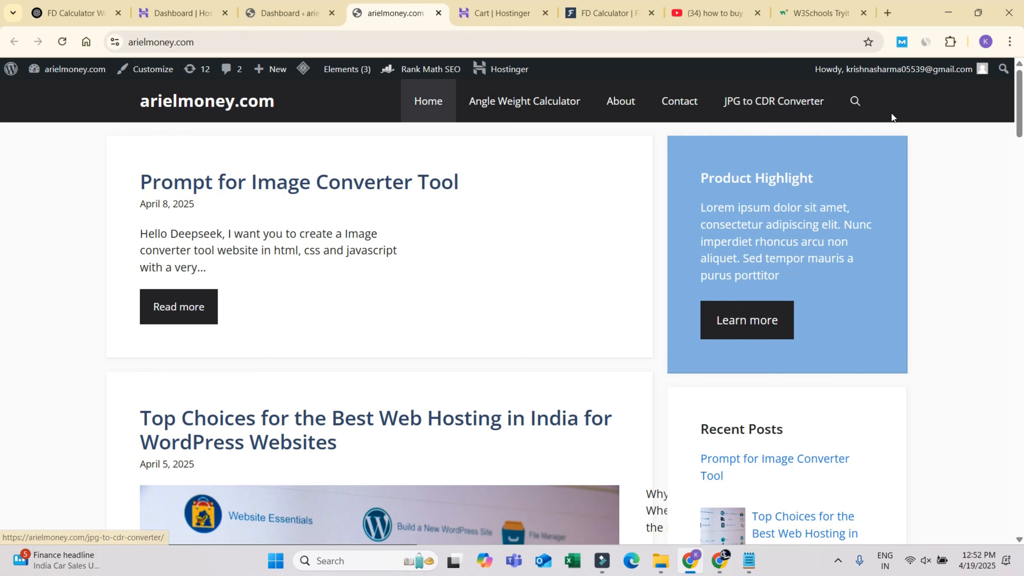
click(918, 45)
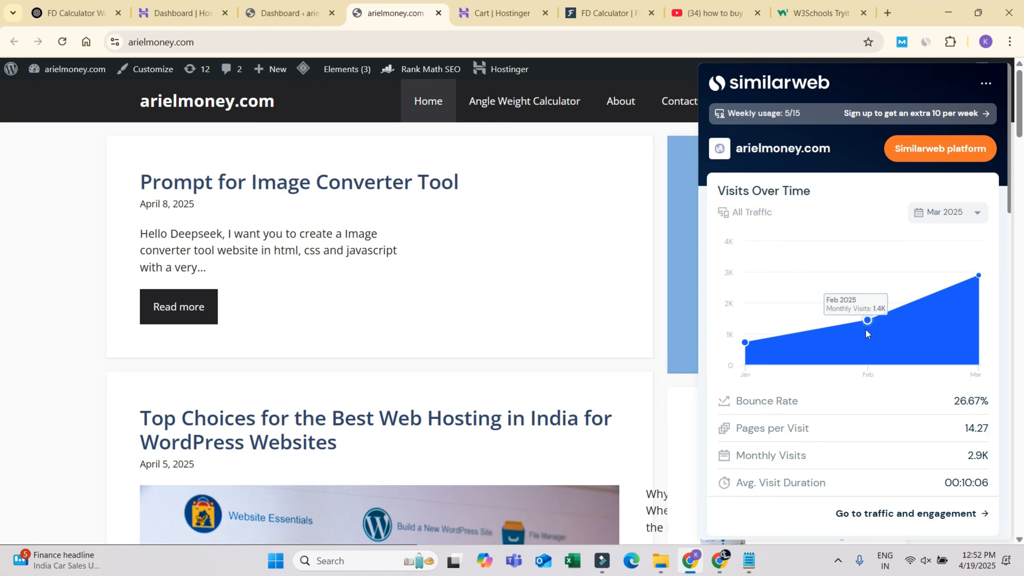
mouse_move(966, 281)
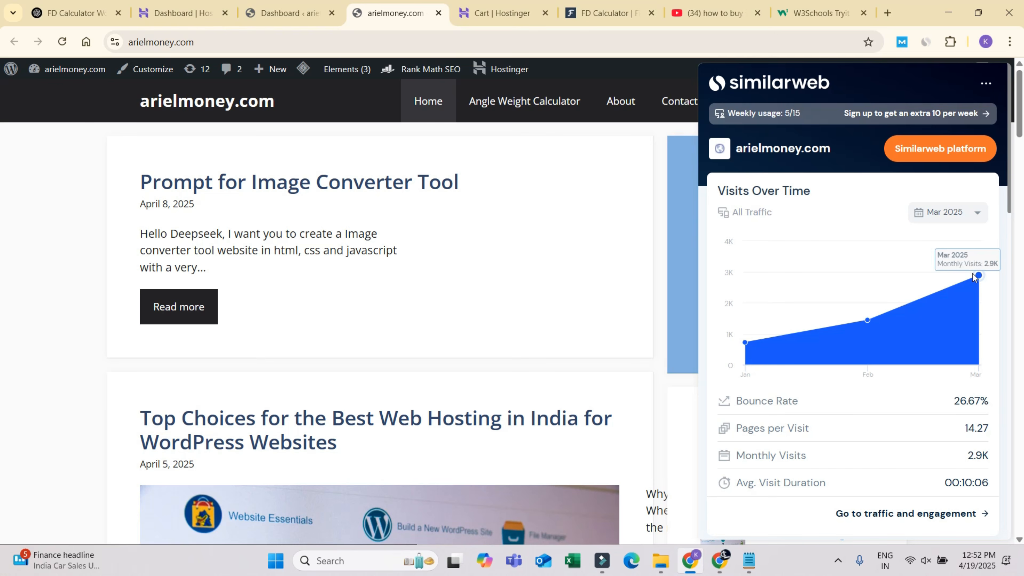
click(530, 126)
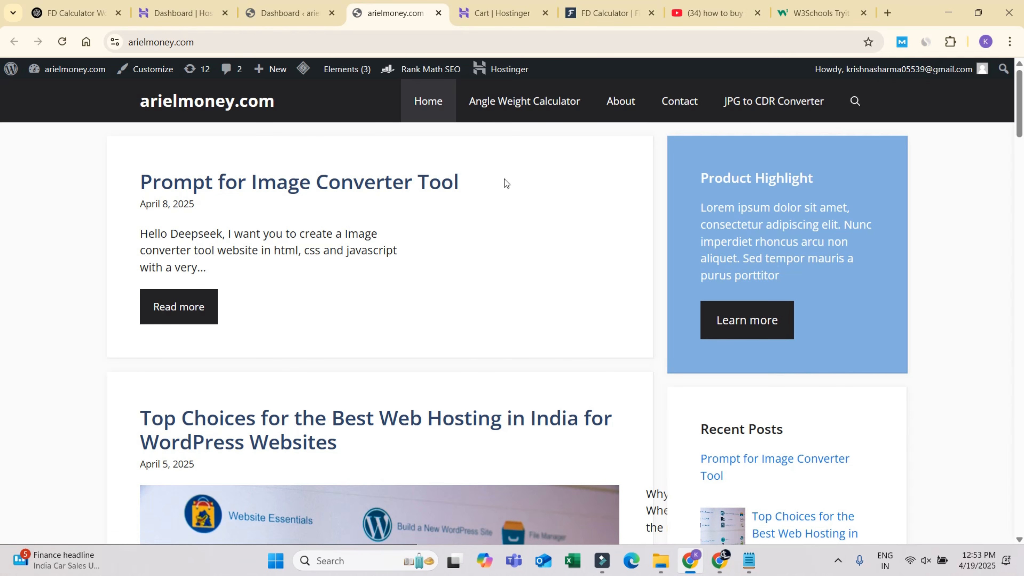
- Look through the site's Angle Weight Calculator page as an example tool page and return to the homepage
click(532, 113)
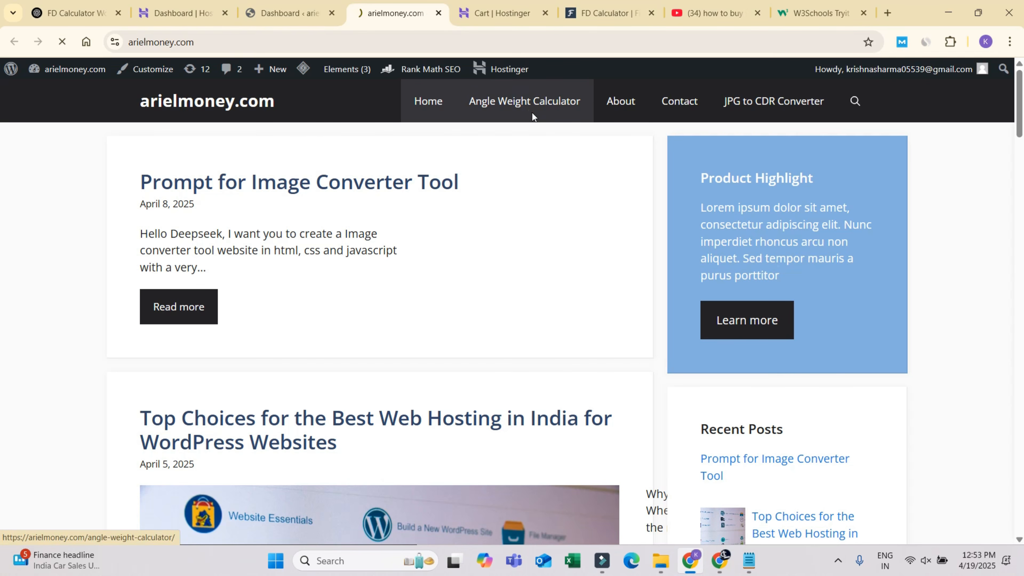
scroll(553, 267, down, 10)
scroll(403, 279, up, 10)
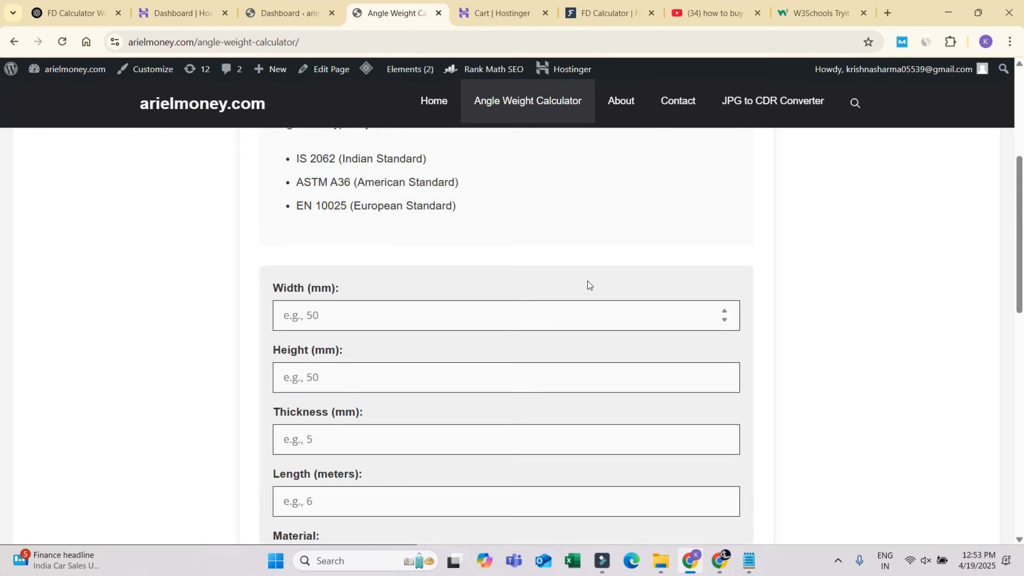
click(432, 114)
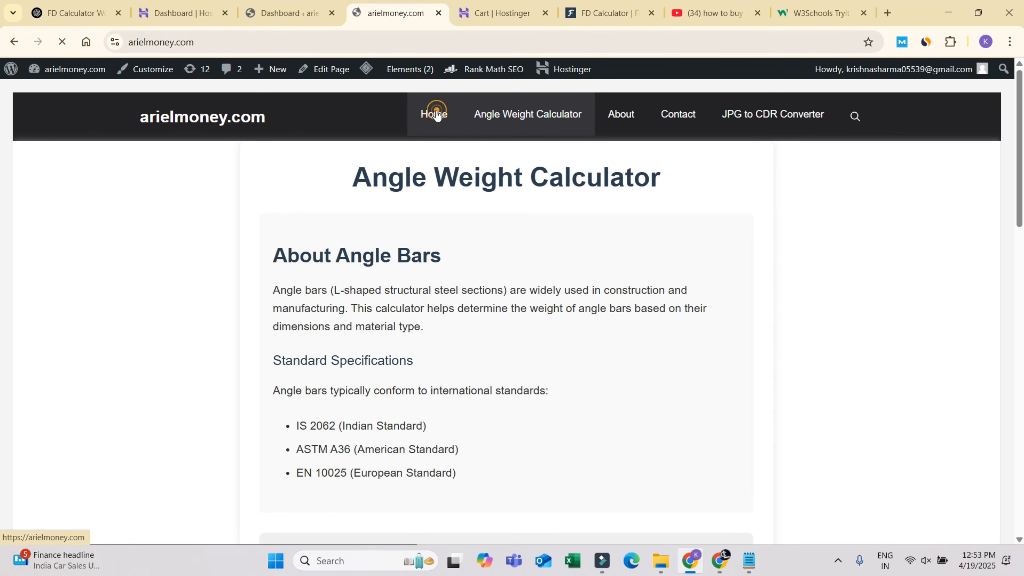
- Add a new page in the WordPress dashboard and title it "FD Calculator"
click(265, 12)
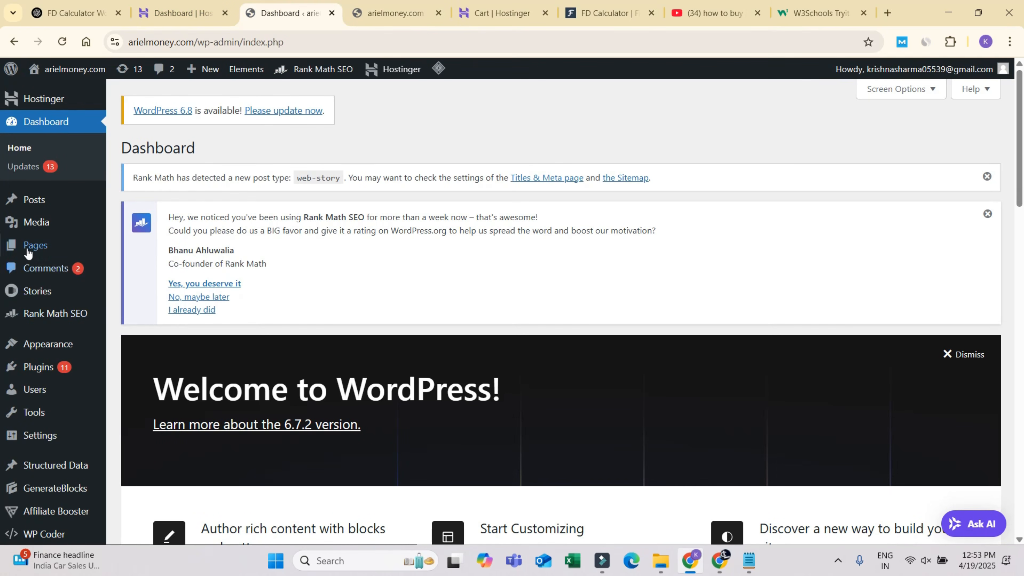
mouse_move(26, 250)
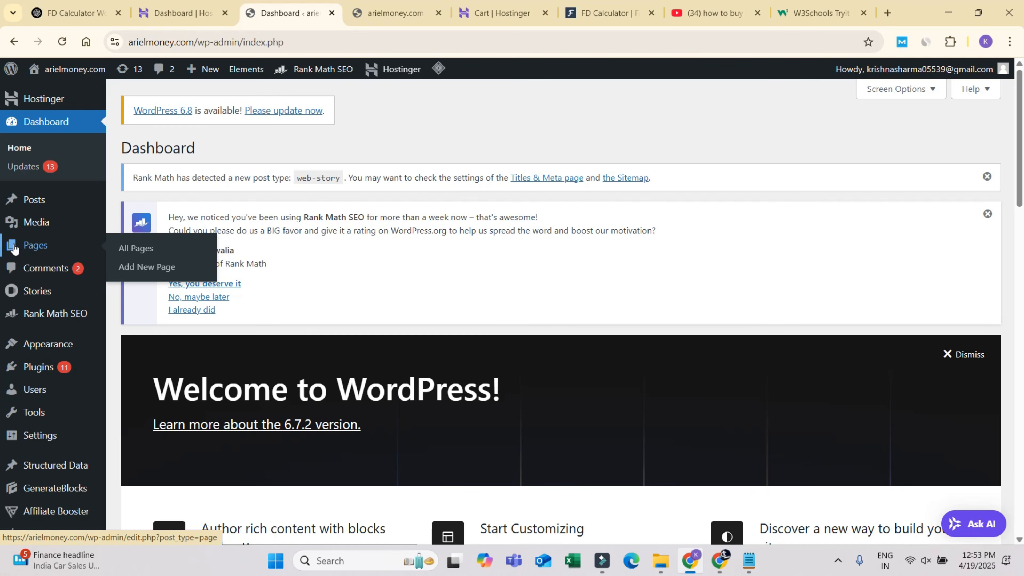
click(134, 268)
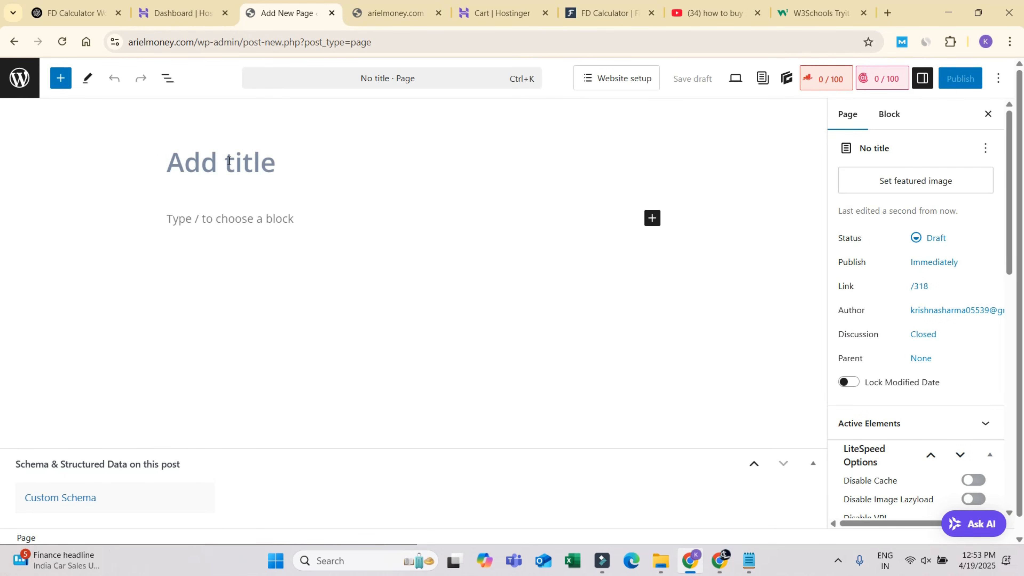
text(FD C)
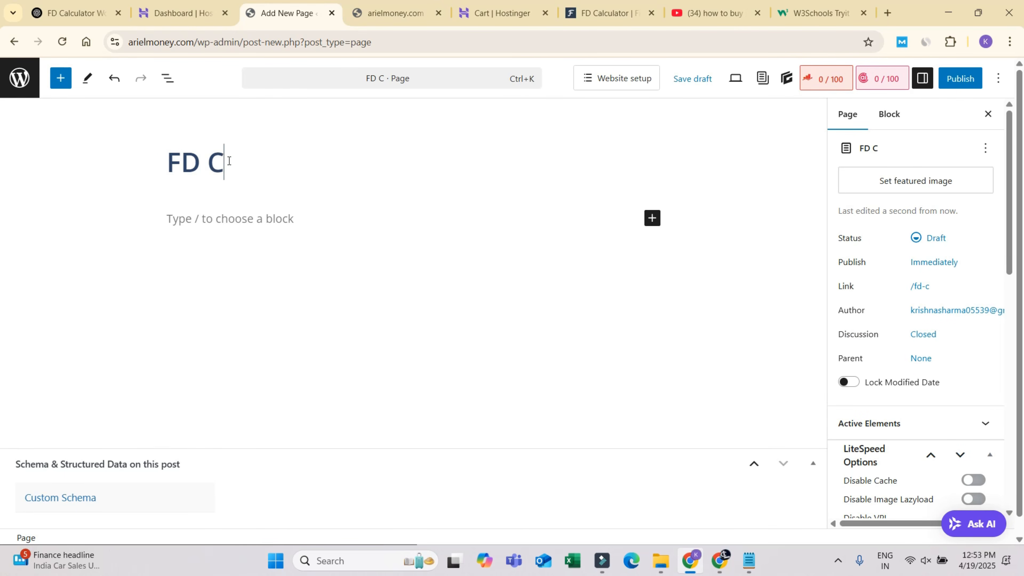
text(alculator)
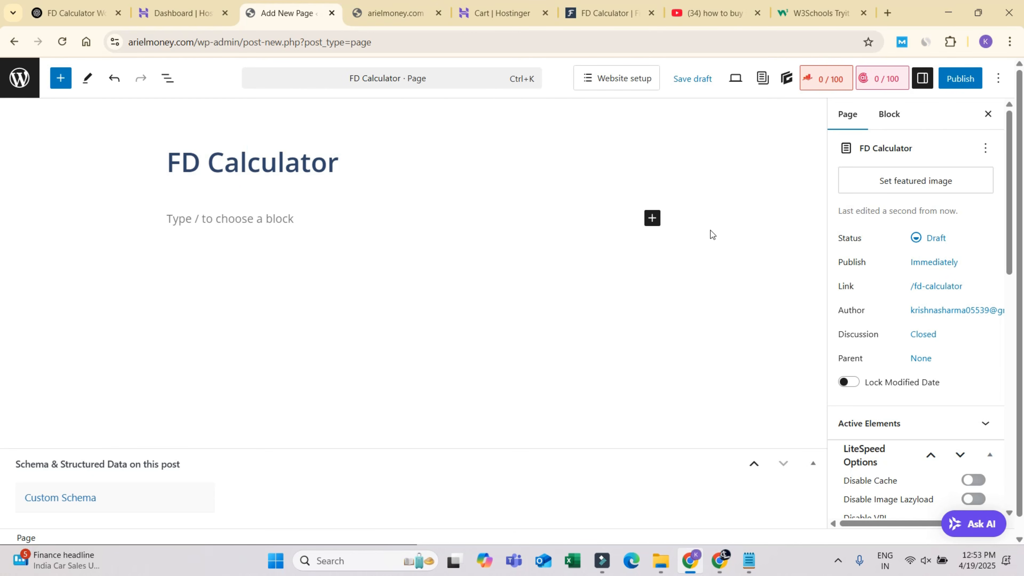
- Insert a Custom HTML block below the title and fill it with the FD Calculator code copied from ChatGPT
click(651, 218)
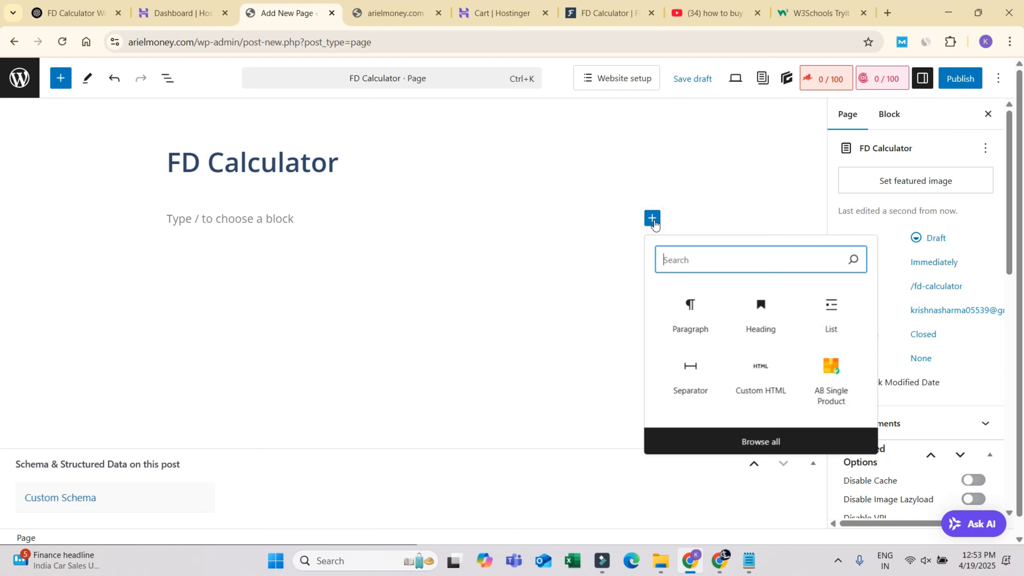
click(763, 378)
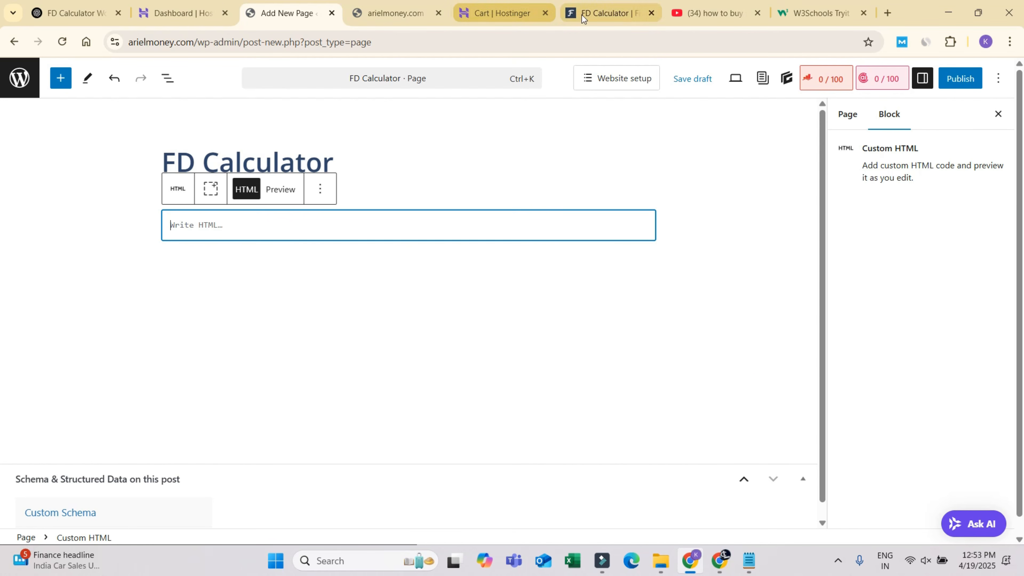
click(51, 16)
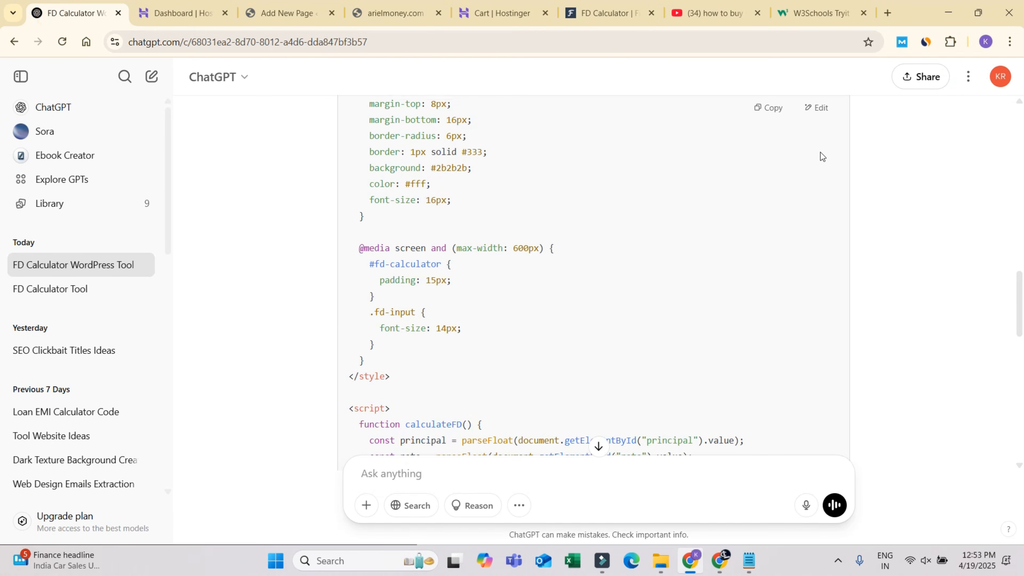
scroll(802, 137, up, 3)
click(766, 107)
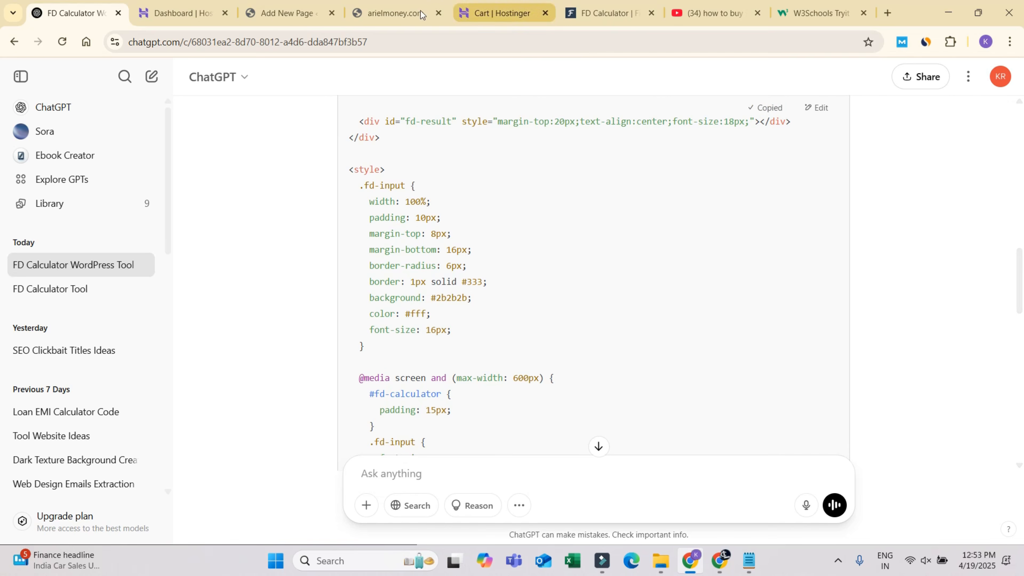
click(268, 15)
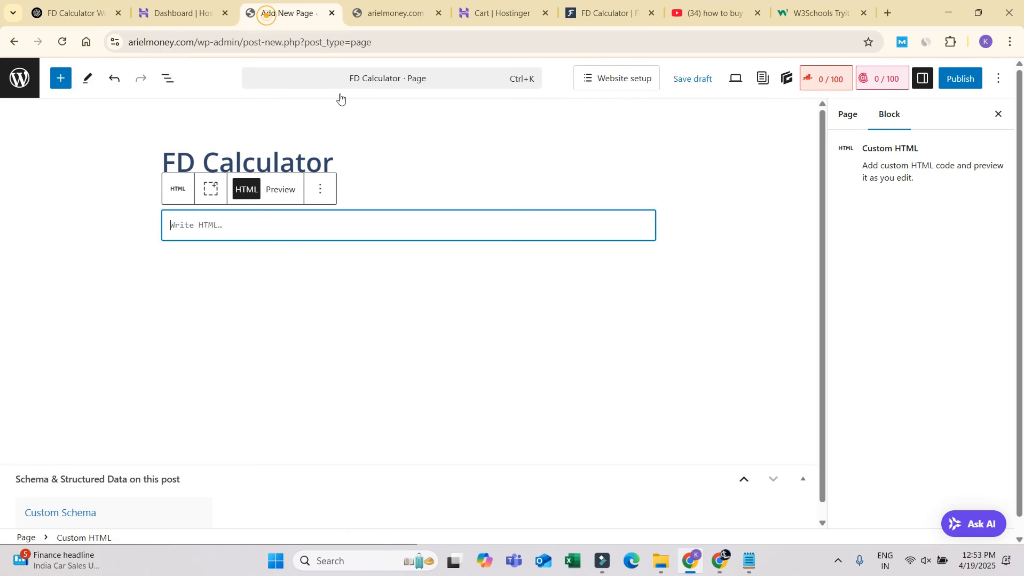
right_click(246, 228)
click(297, 385)
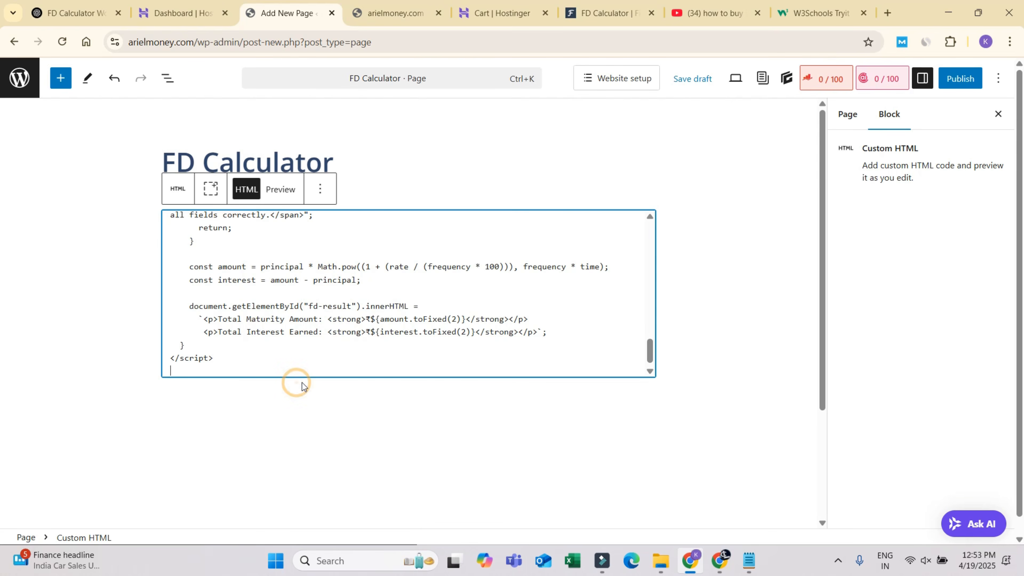
- Publish the FD Calculator page and open its live version
click(962, 79)
click(963, 79)
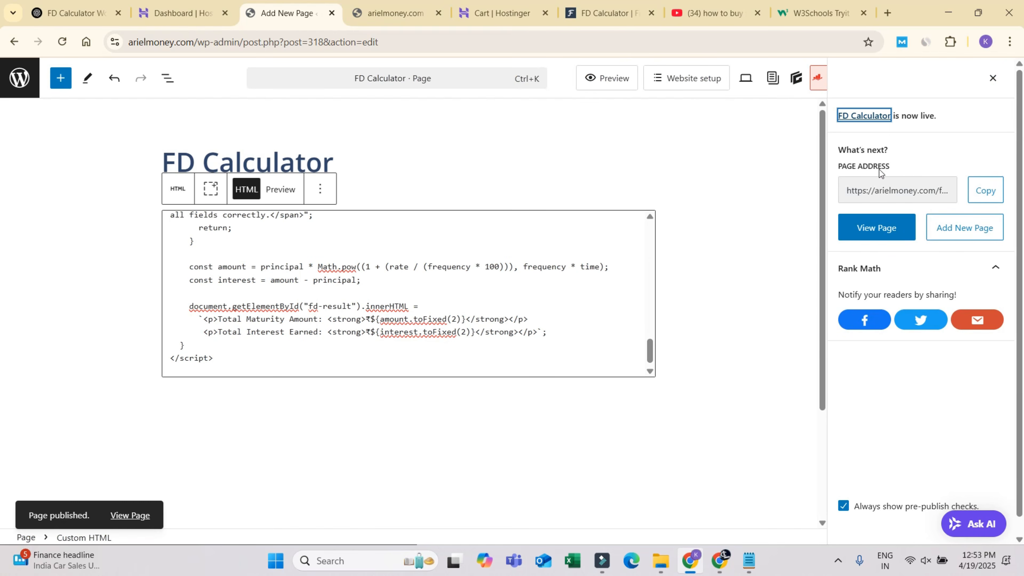
click(864, 228)
- Examine the published FD Calculator page from header to calculate button, including the form fields and the sidebar
scroll(529, 217, down, 5)
scroll(529, 220, down, 1)
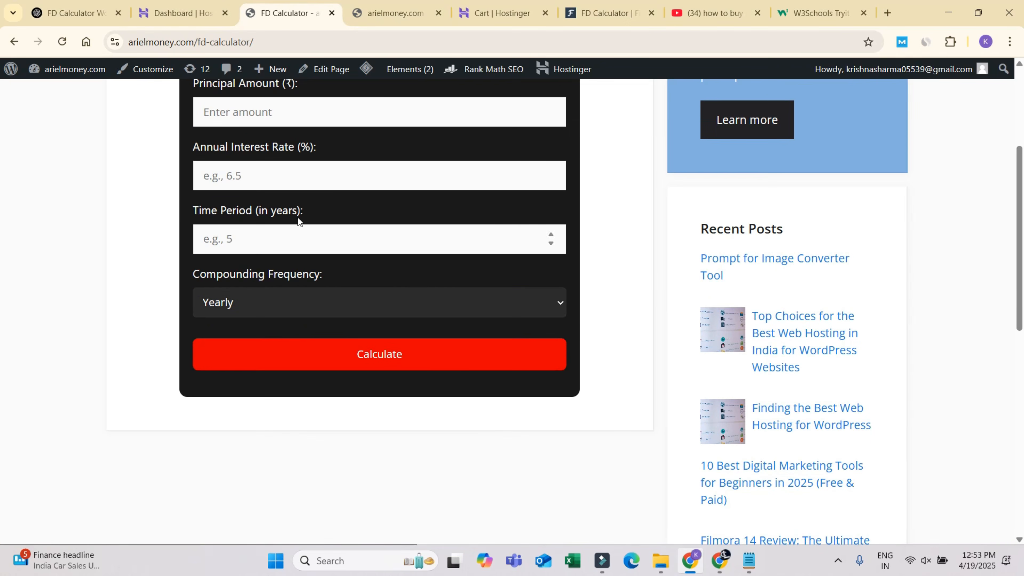
scroll(300, 212, up, 5)
scroll(486, 272, down, 5)
scroll(612, 263, up, 3)
scroll(267, 317, up, 2)
scroll(406, 359, down, 5)
scroll(527, 289, up, 5)
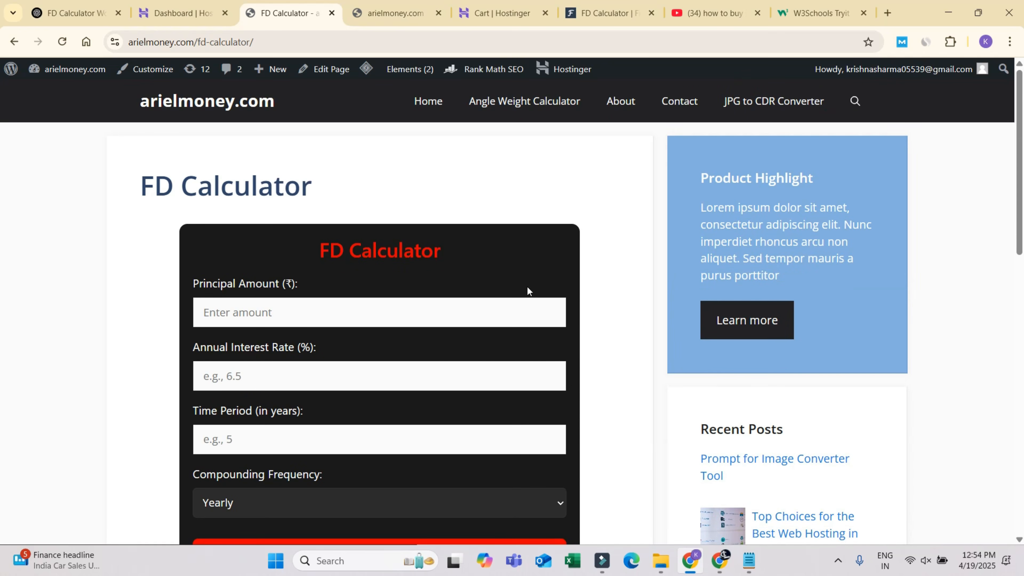
scroll(529, 291, down, 2)
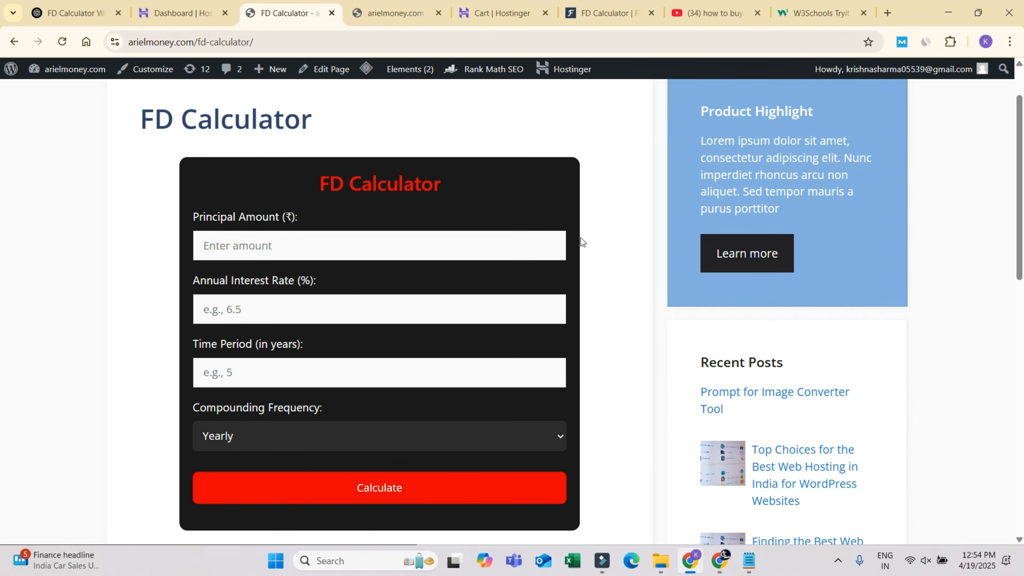
scroll(278, 156, up, 2)
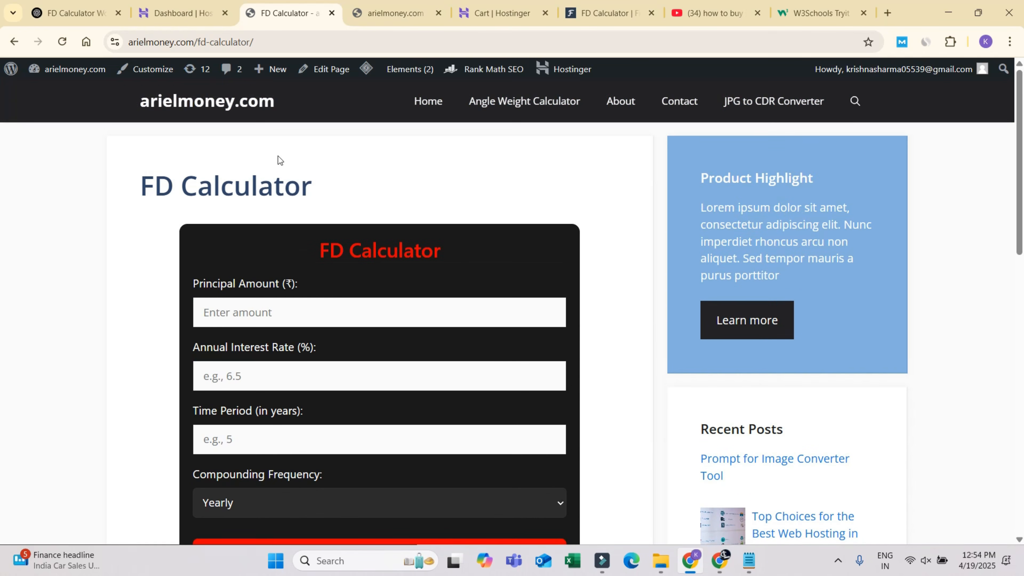
- Compare the page title with the heading inside the calculator and inspect the sidebar beside it
drag(117, 176, 326, 185)
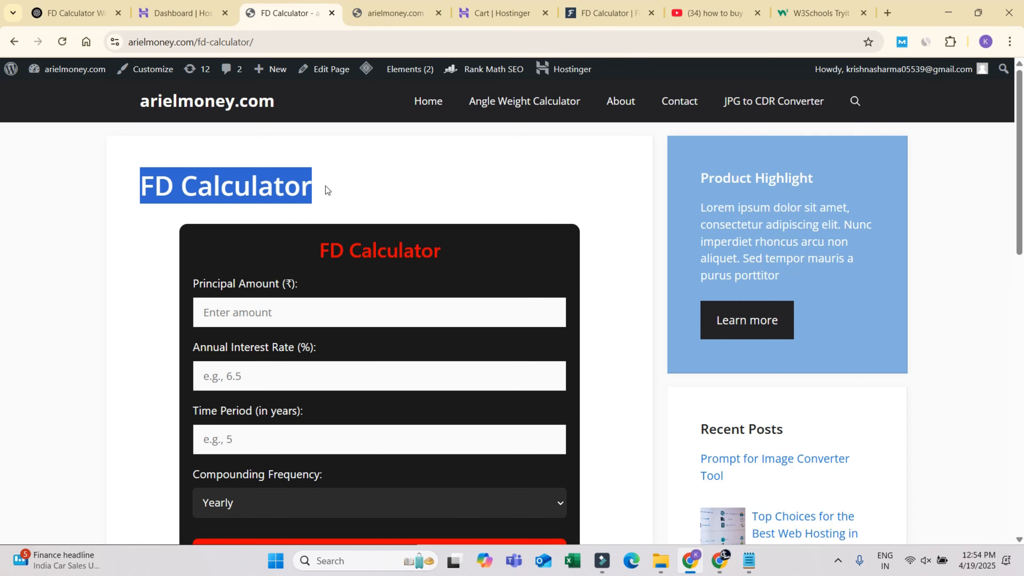
click(347, 247)
drag(316, 252, 448, 258)
click(528, 229)
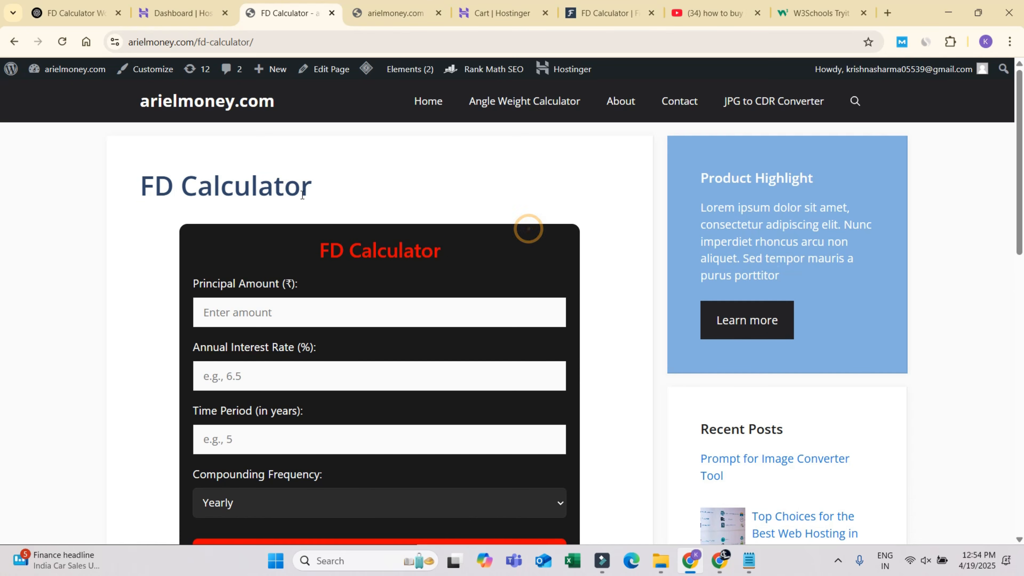
triple_click(338, 194)
scroll(892, 385, down, 5)
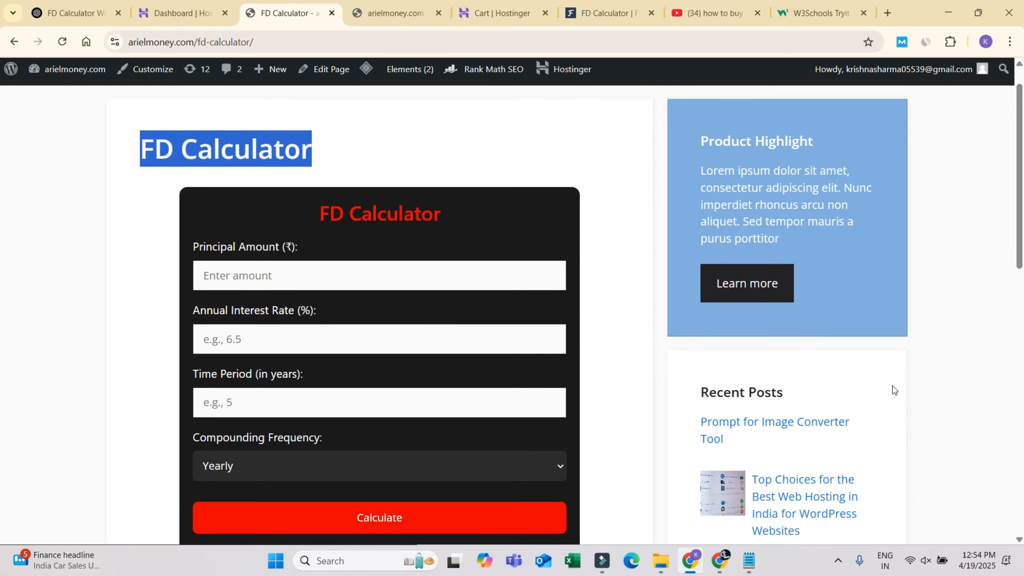
scroll(667, 381, up, 3)
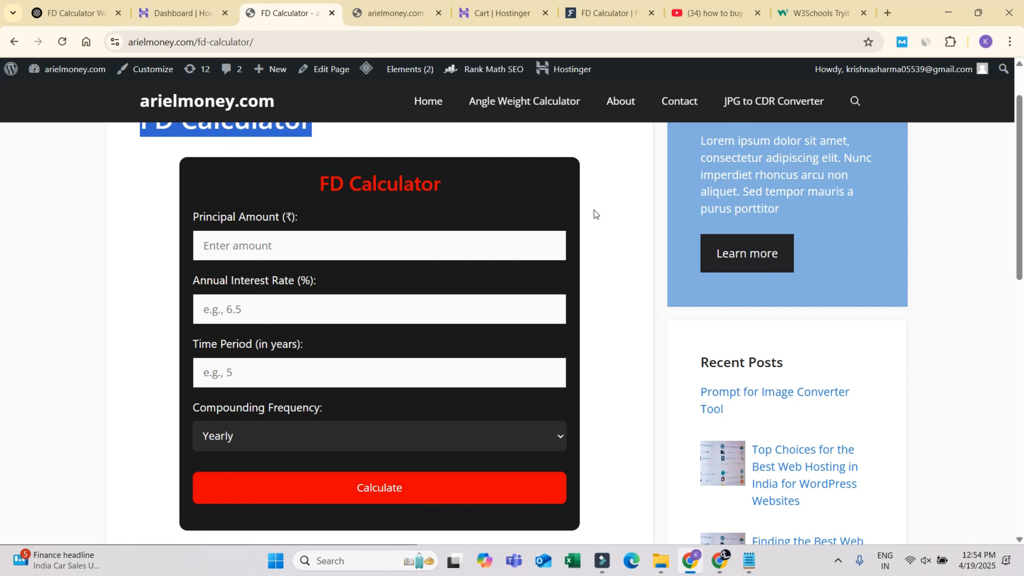
click(589, 201)
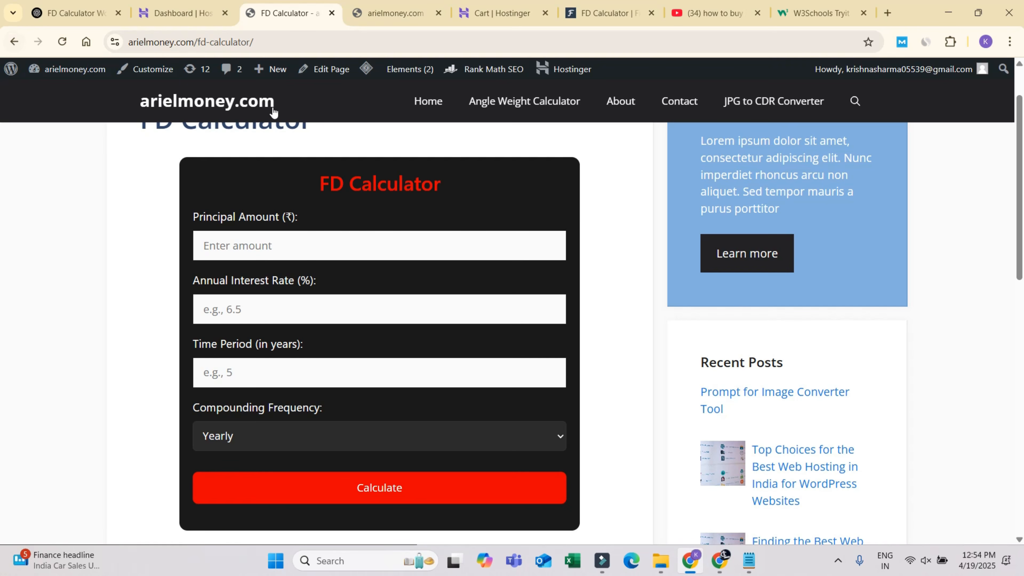
- Open the FD Calculator page for editing, disable its content title, save the change and preview the page
click(334, 71)
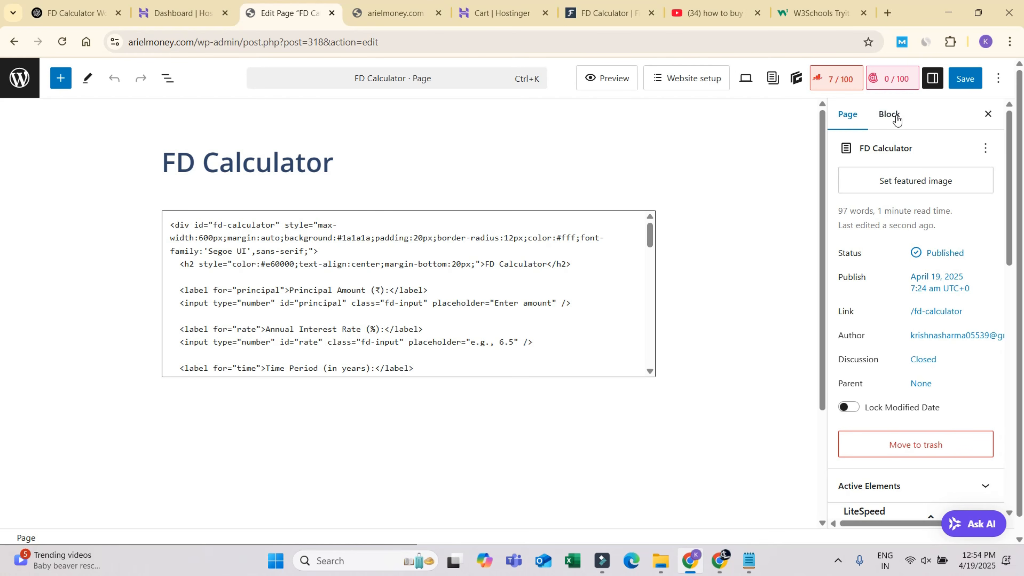
scroll(870, 297, down, 10)
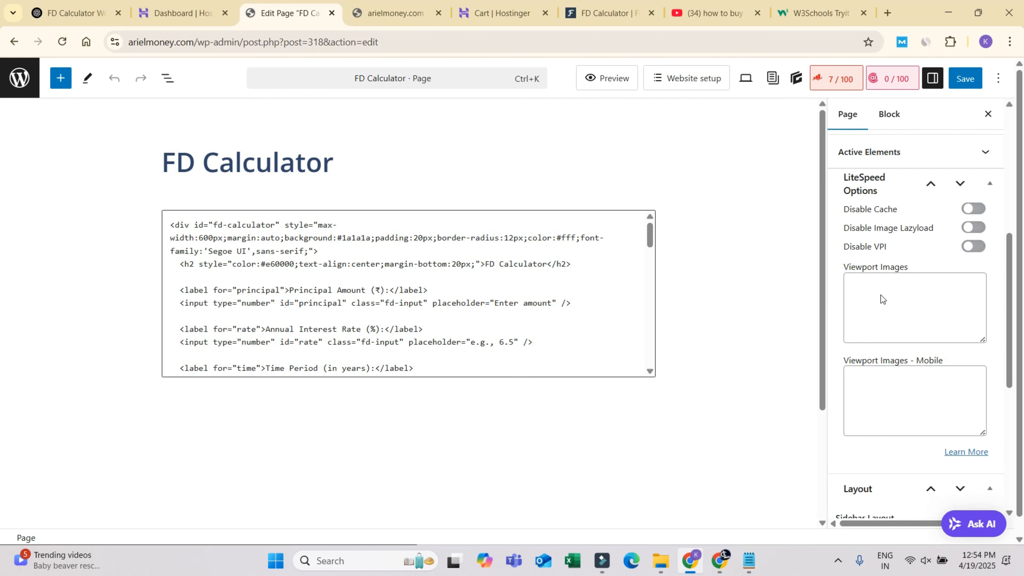
scroll(880, 299, down, 5)
click(864, 218)
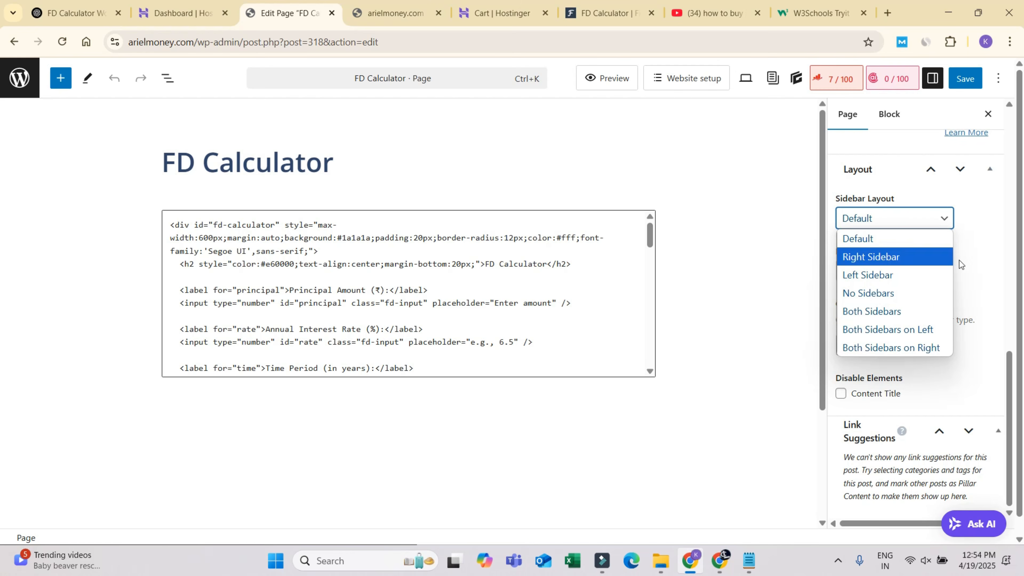
click(841, 393)
click(840, 394)
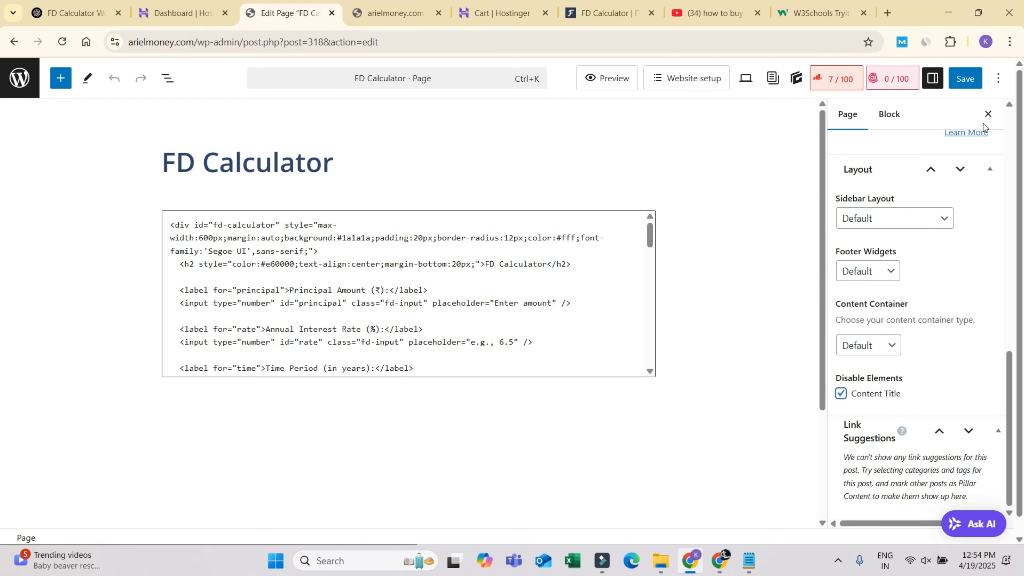
click(965, 78)
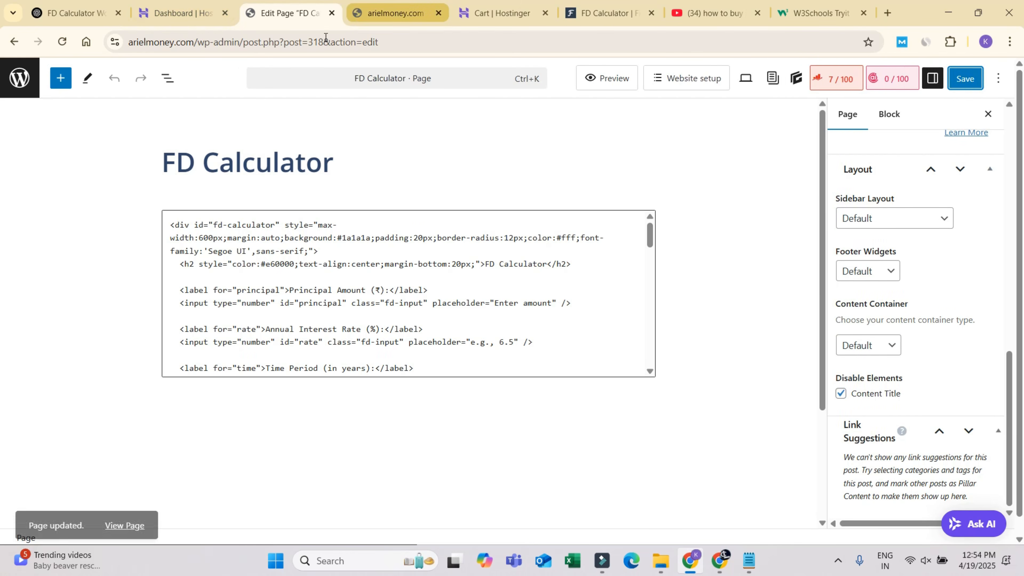
click(617, 79)
click(447, 20)
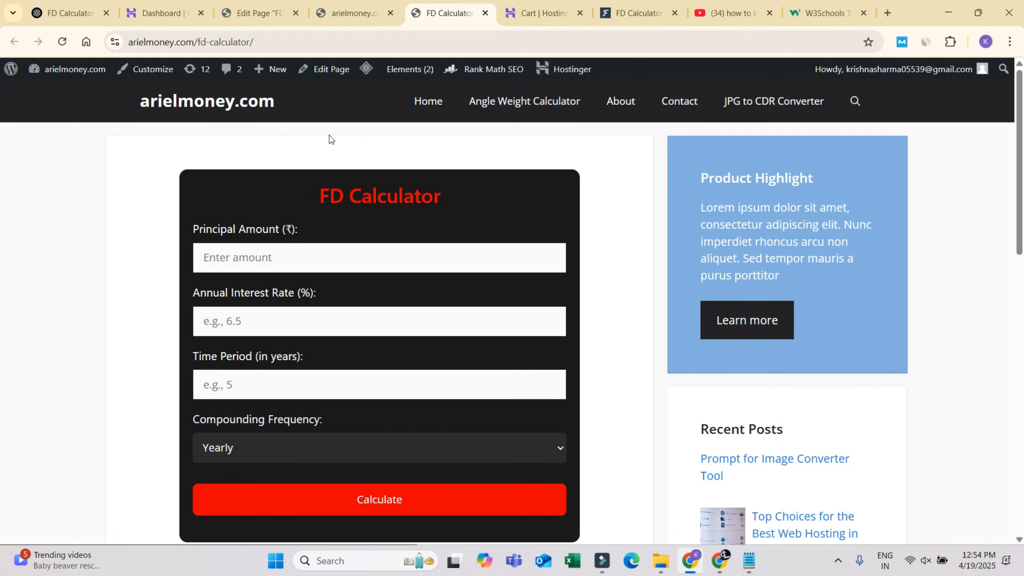
- Set the page's sidebar layout to No Sidebars and its content container to Full Width, and save the page
click(246, 10)
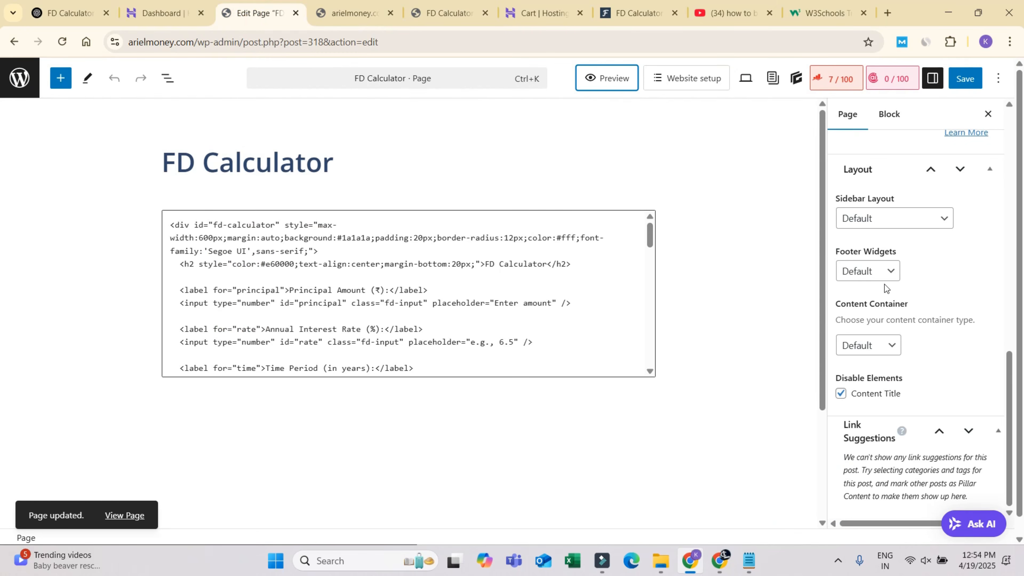
click(885, 218)
click(867, 293)
click(870, 344)
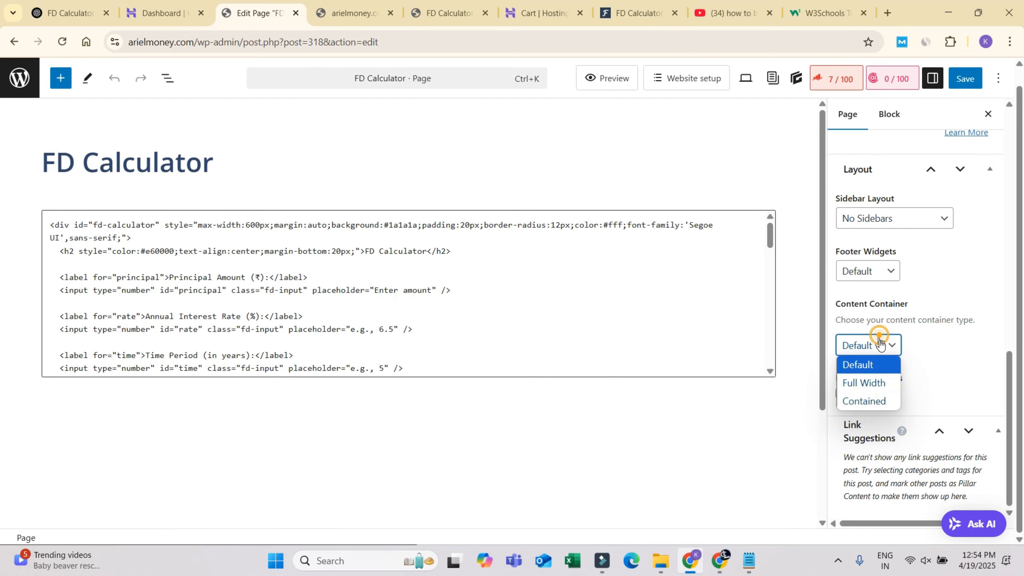
click(873, 383)
click(961, 78)
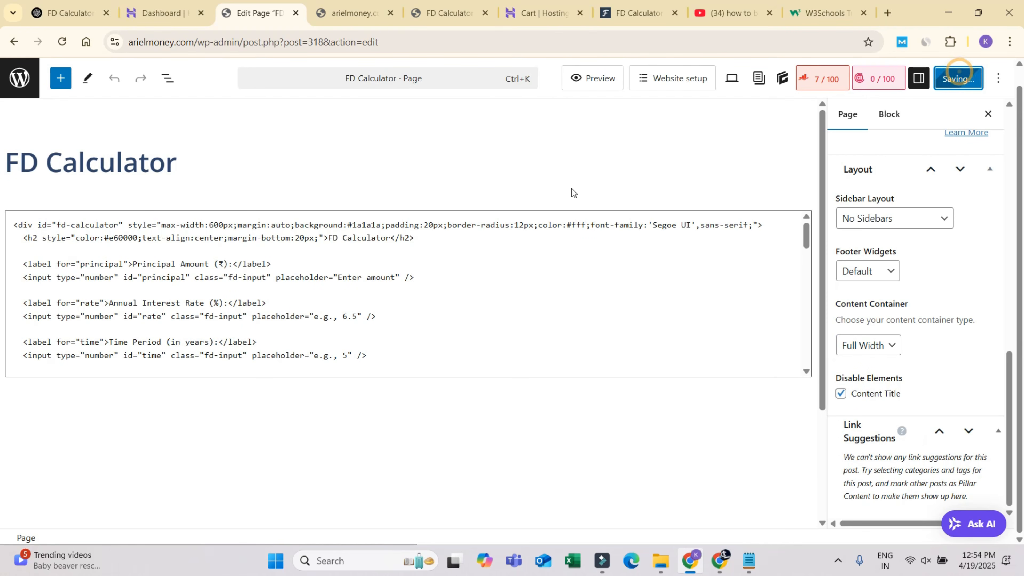
- Reload the live FD Calculator page and review its updated layout down to the footer
click(337, 11)
click(468, 15)
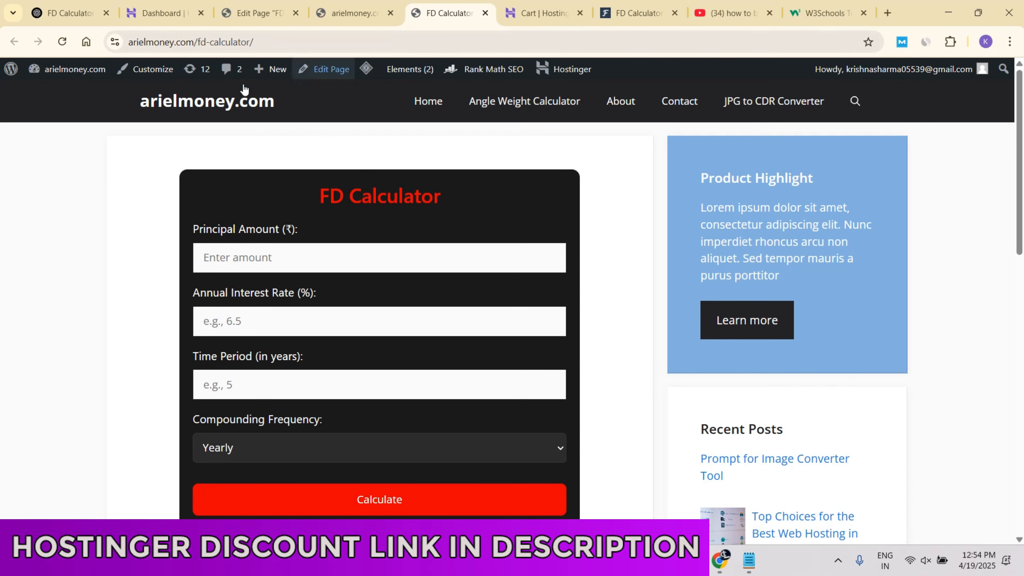
click(62, 41)
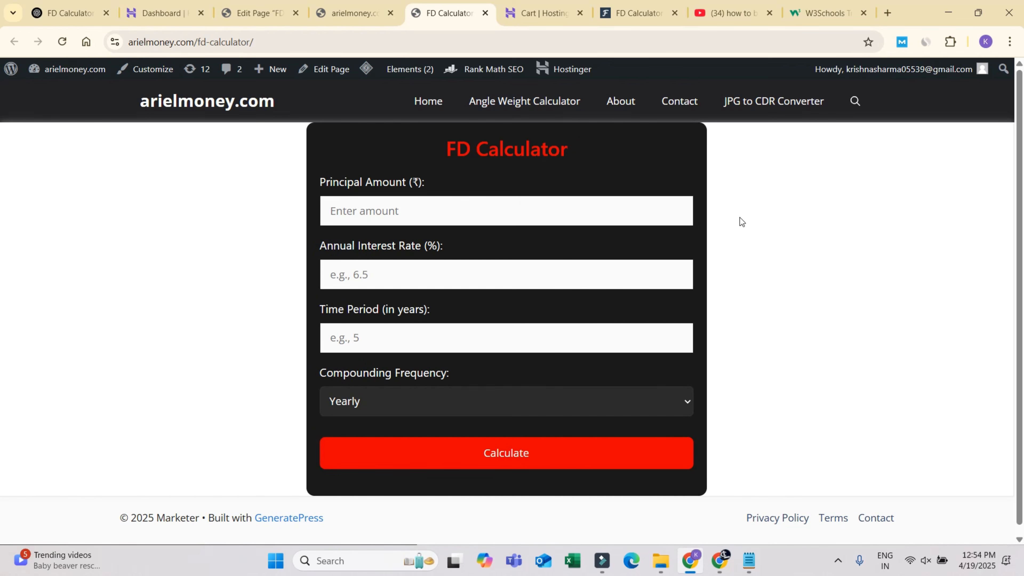
scroll(486, 289, down, 1)
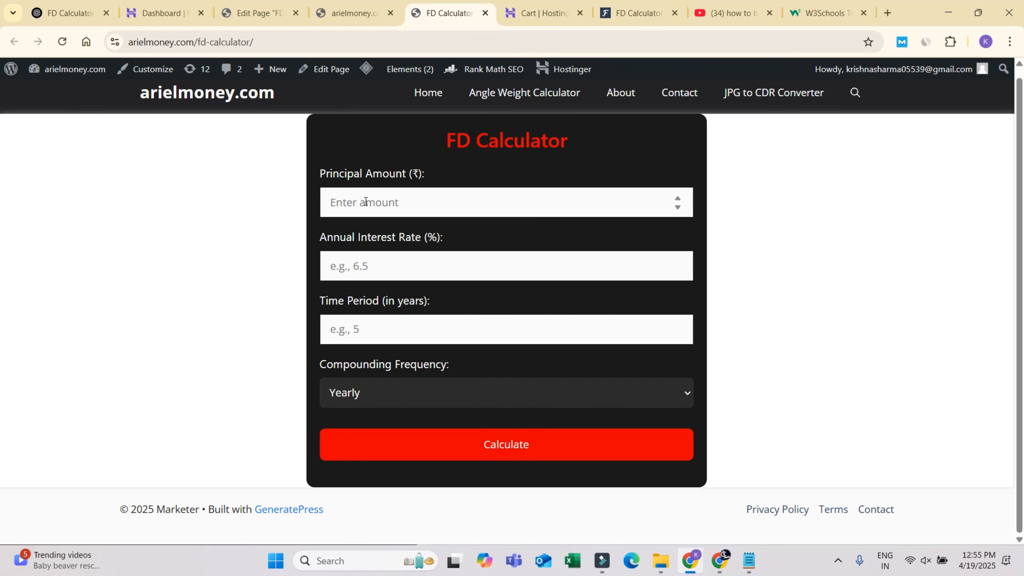
- Fill in the calculator with a principal amount of 1000000, an annual interest rate of 7.25 and a time period of 5 years
click(365, 201)
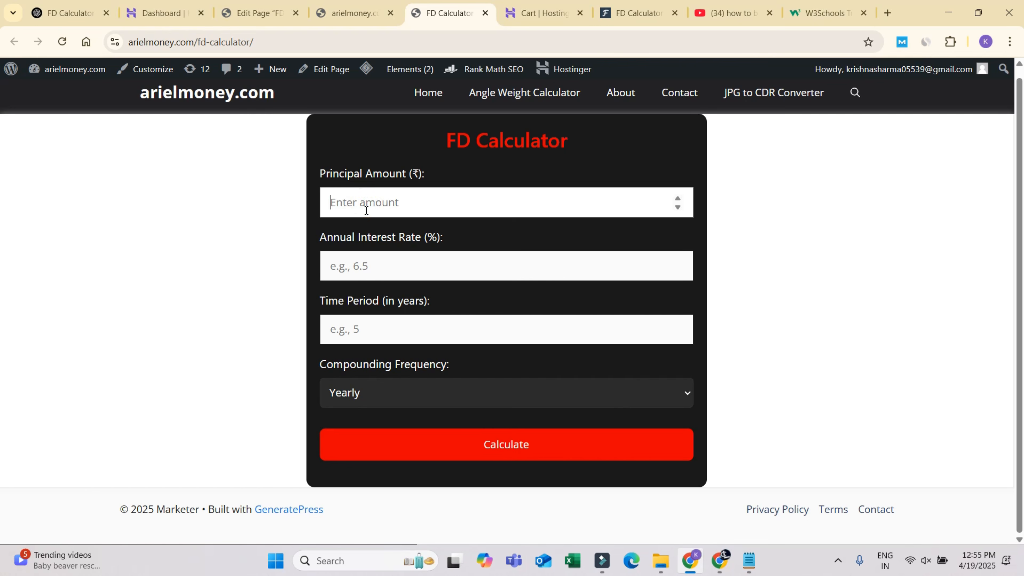
text(1000000)
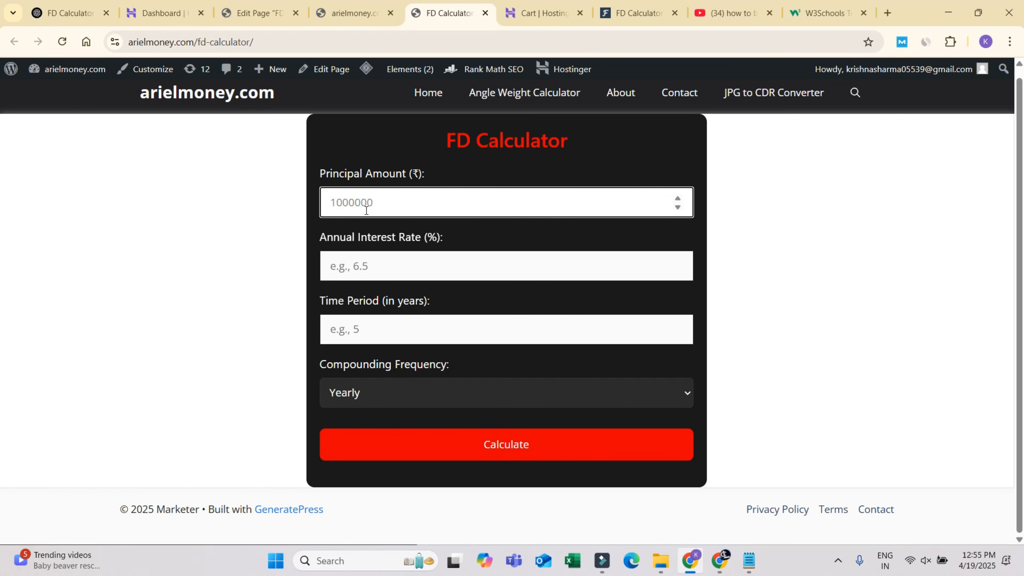
click(397, 268)
text(7)
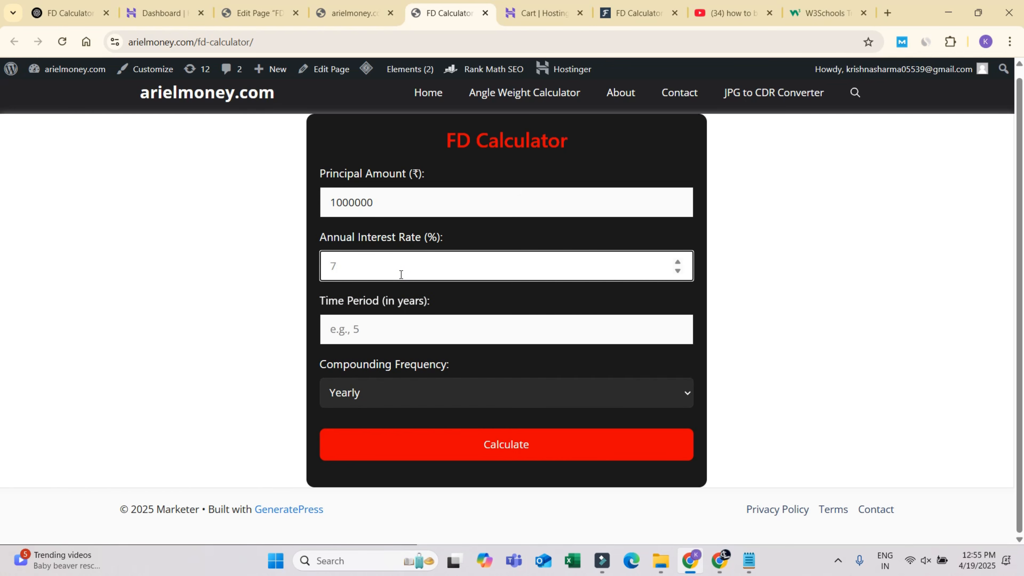
text(.25)
click(385, 324)
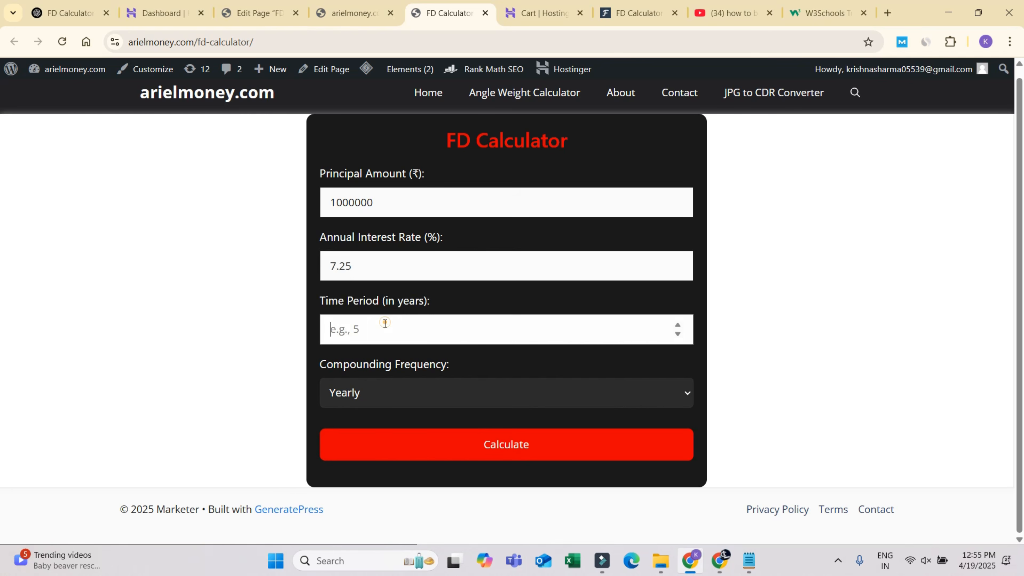
text(5)
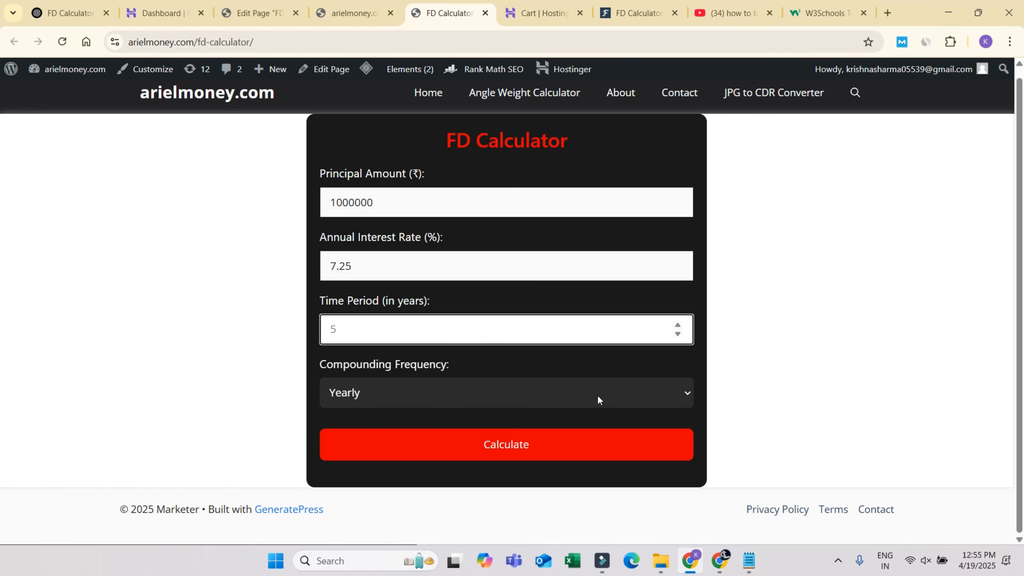
- Calculate the deposit with yearly compounding and highlight the total interest earned in the results
click(453, 399)
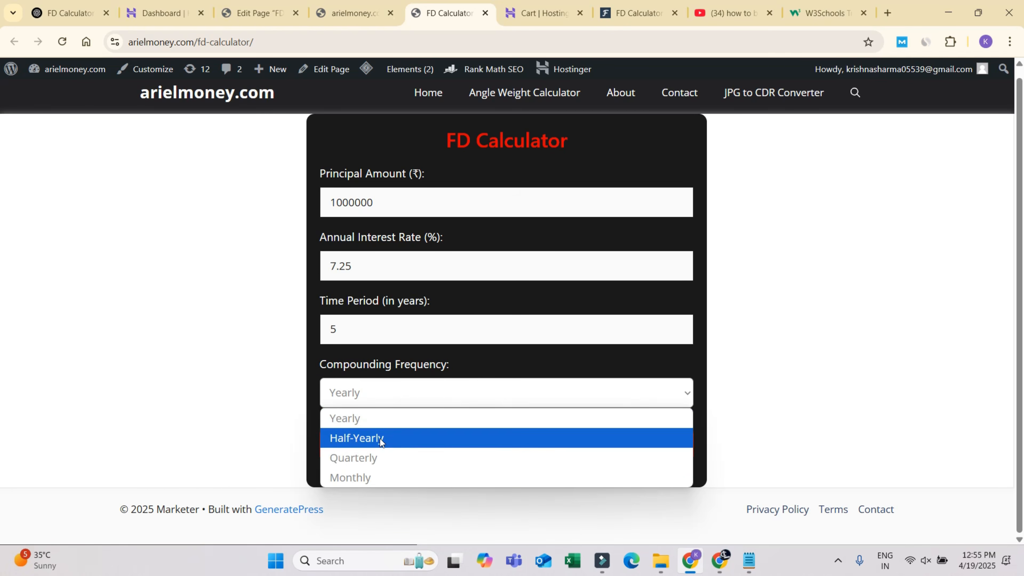
click(394, 422)
click(472, 439)
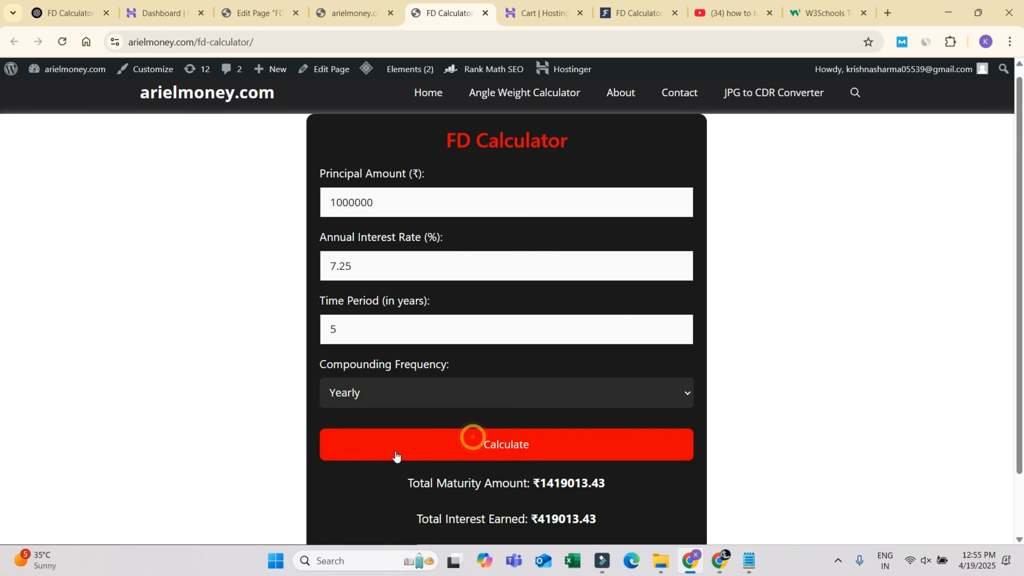
scroll(535, 374, down, 2)
drag(530, 446, 597, 447)
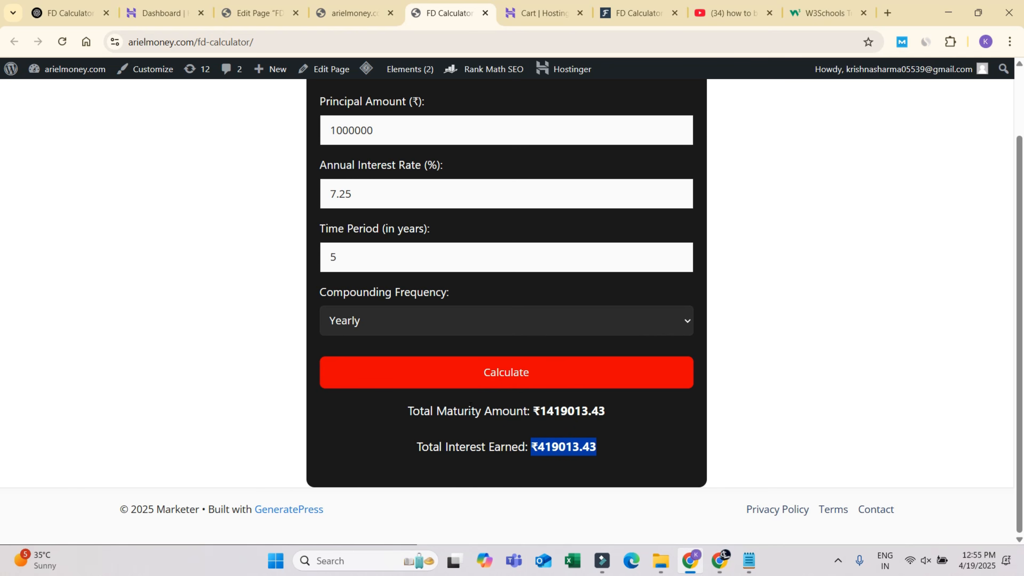
scroll(552, 334, up, 2)
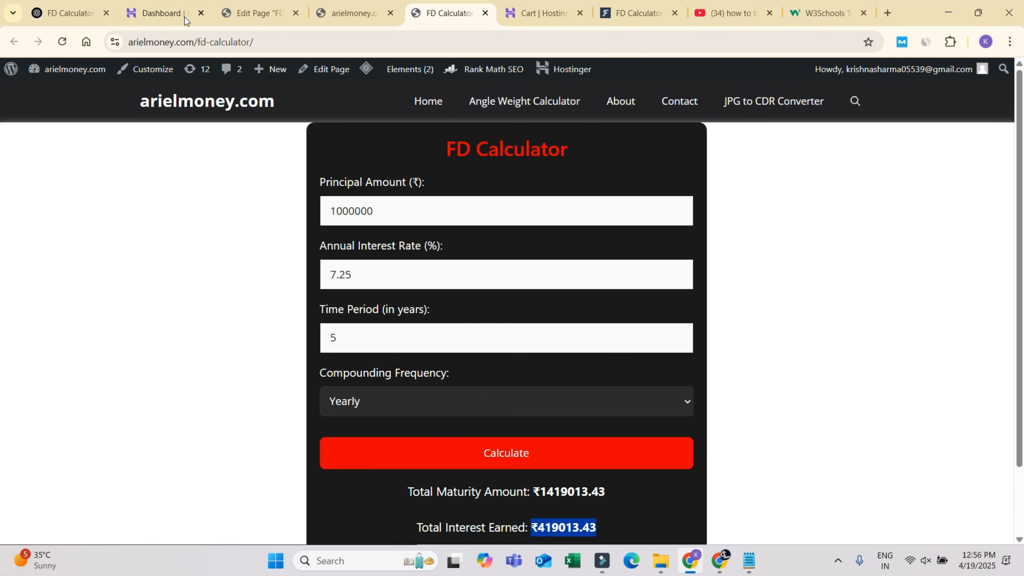
- Leave the page editor for the site's menu settings and remove the invalid FD Calculator item from the Primary - Marketer menu
click(250, 13)
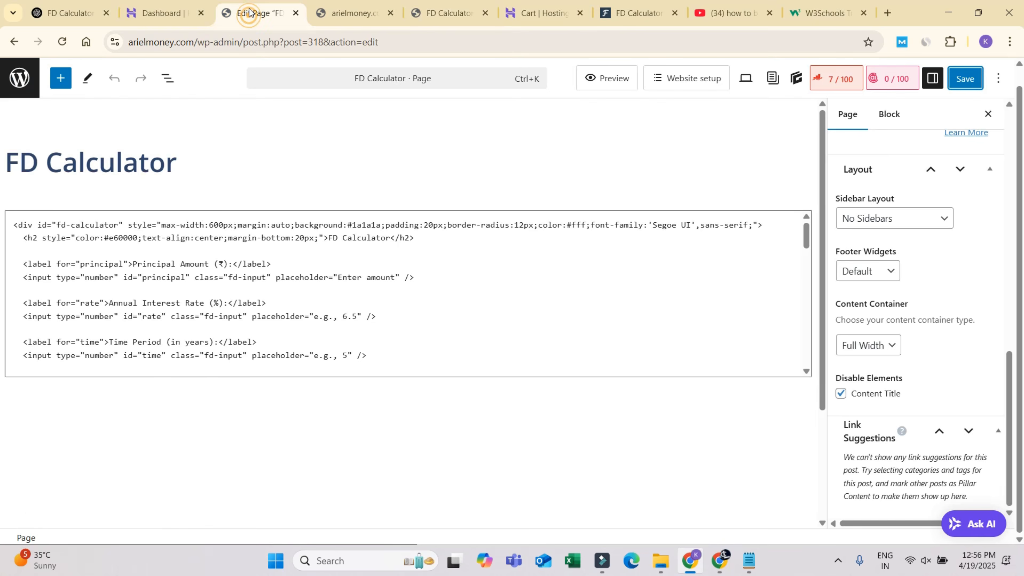
click(24, 83)
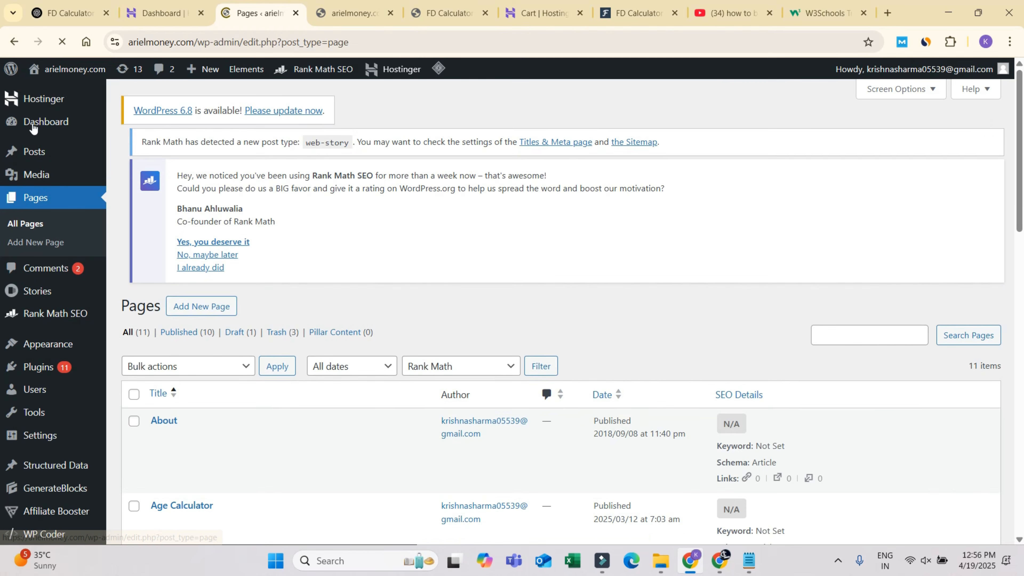
mouse_move(48, 348)
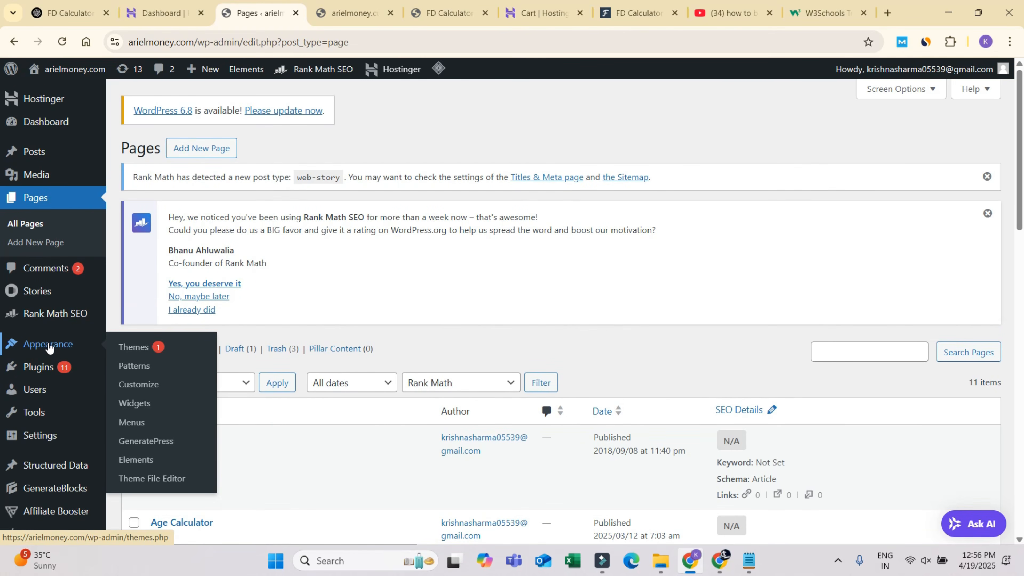
click(132, 422)
scroll(450, 339, down, 5)
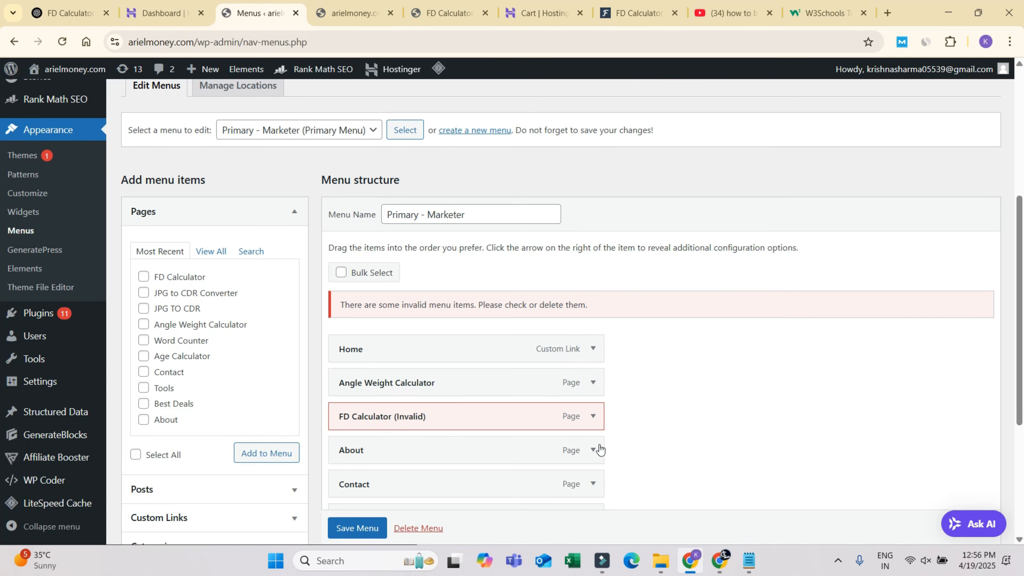
click(593, 416)
scroll(488, 441, down, 2)
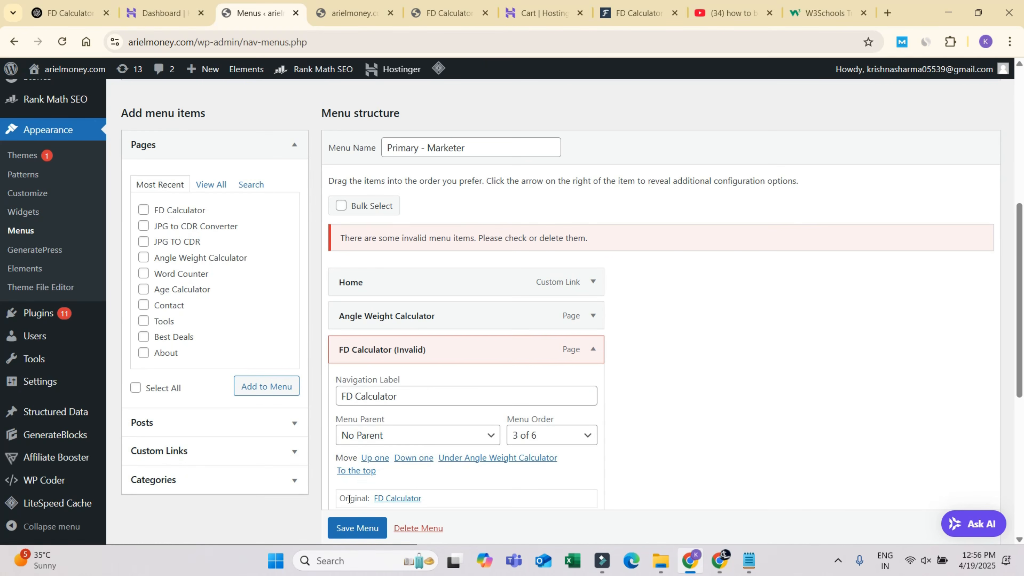
scroll(434, 462, down, 2)
click(354, 460)
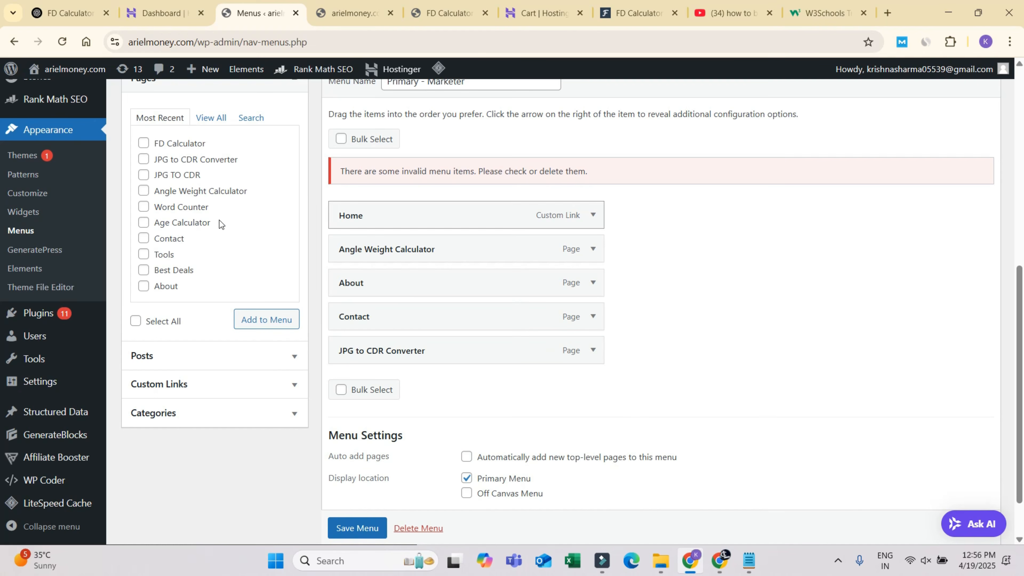
- Add the FD Calculator page to the menu, place it directly below Angle Weight Calculator and save the menu
click(144, 143)
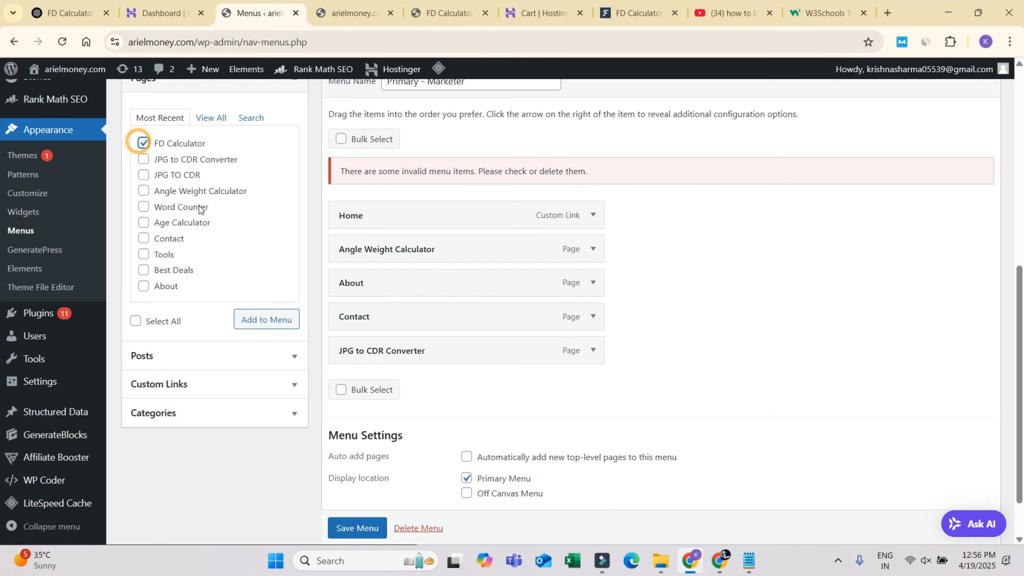
click(264, 319)
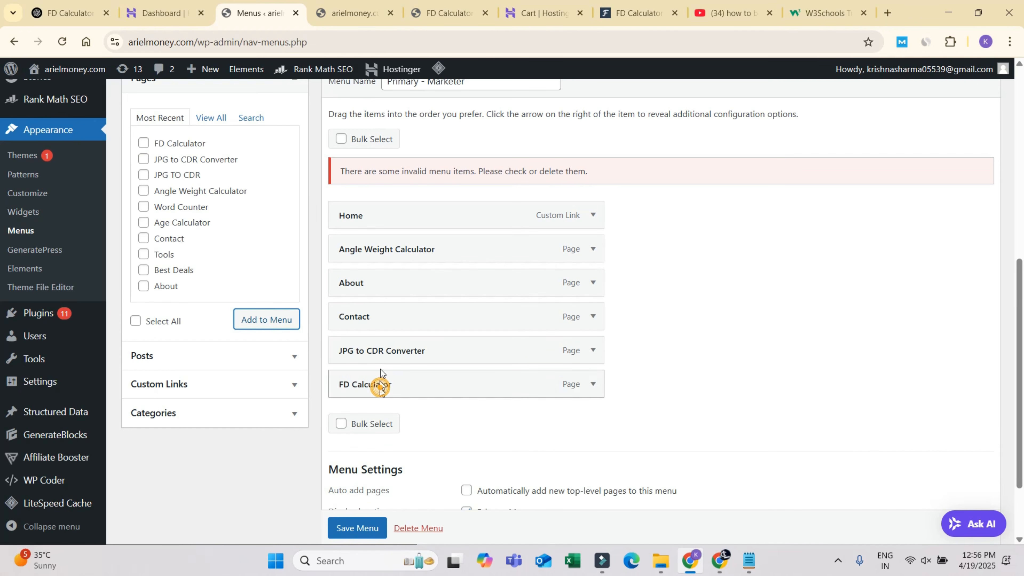
drag(380, 369, 380, 276)
drag(377, 287, 377, 290)
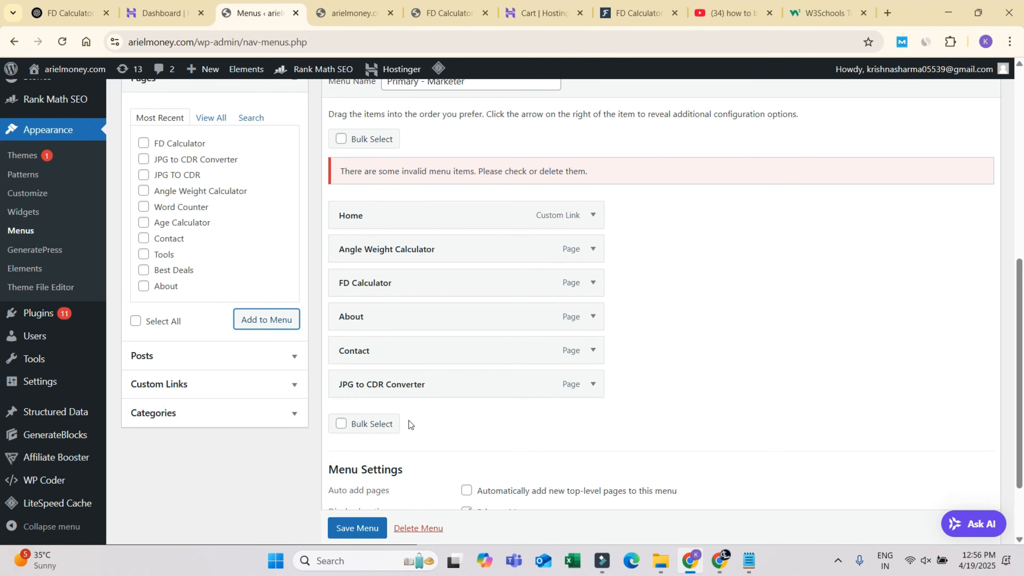
click(359, 527)
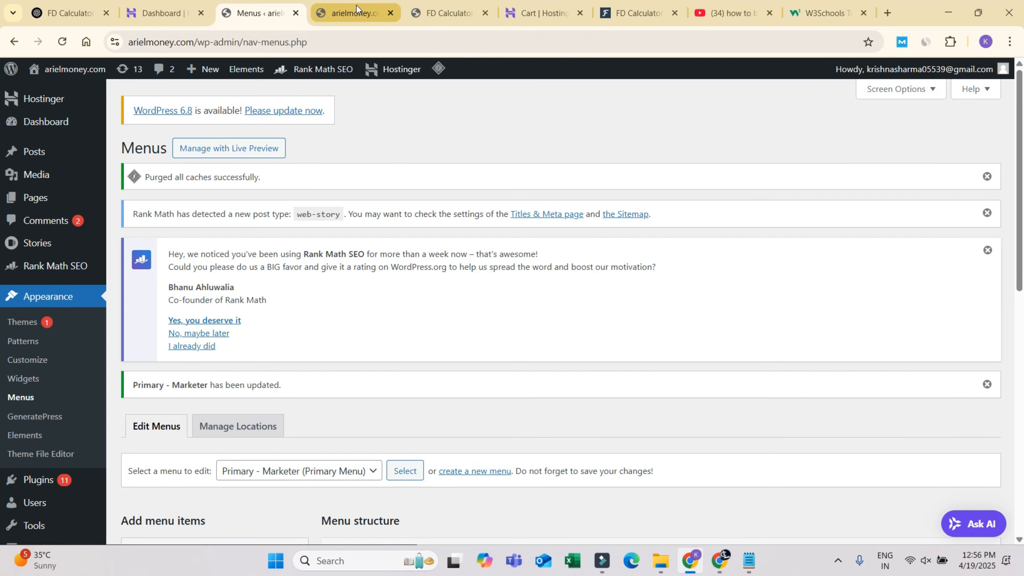
- Reload the live FD Calculator page, and follow the site navigation to look through the Angle Weight Calculator page
click(411, 5)
click(61, 42)
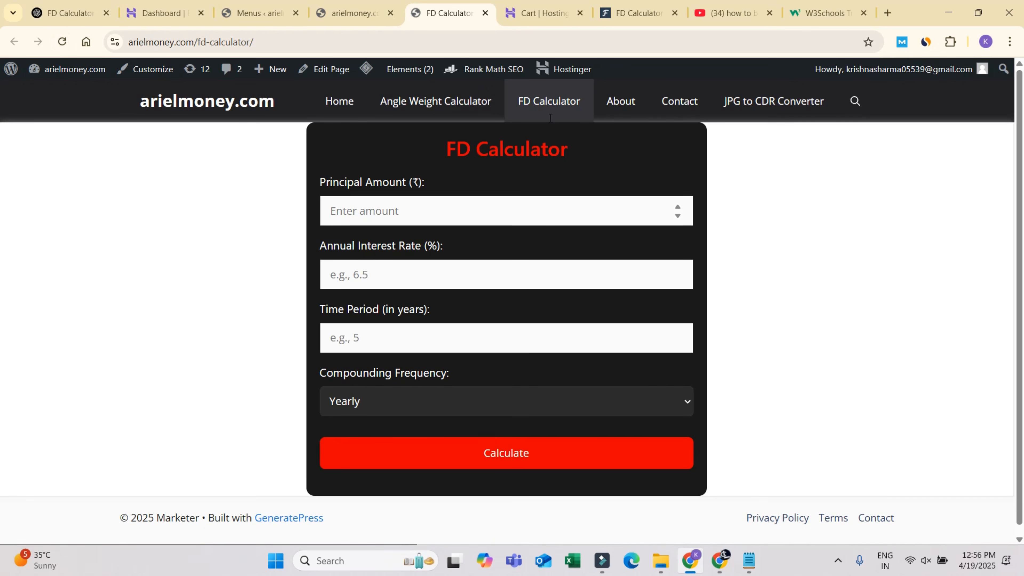
click(385, 106)
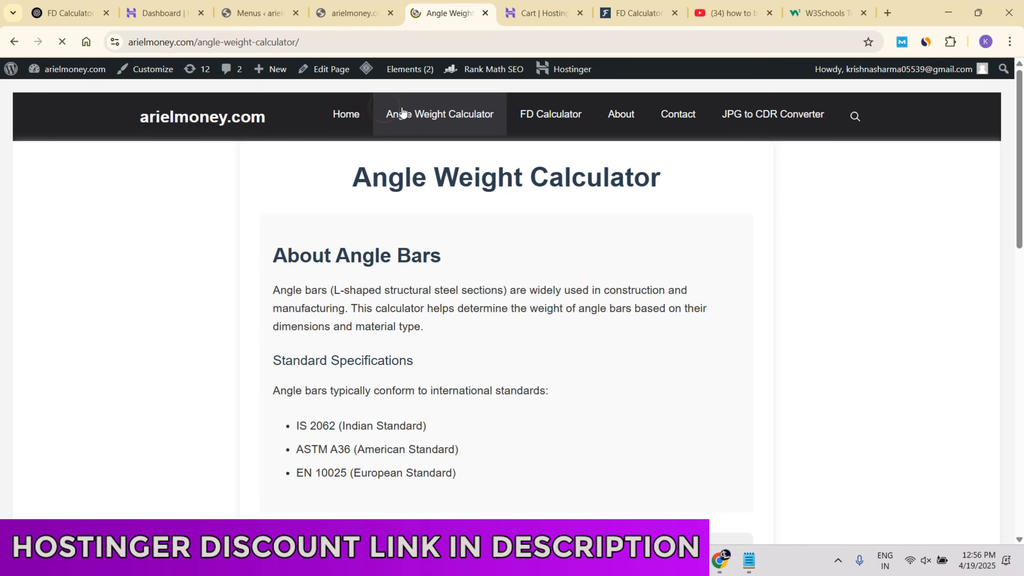
scroll(463, 221, down, 10)
scroll(537, 149, up, 7)
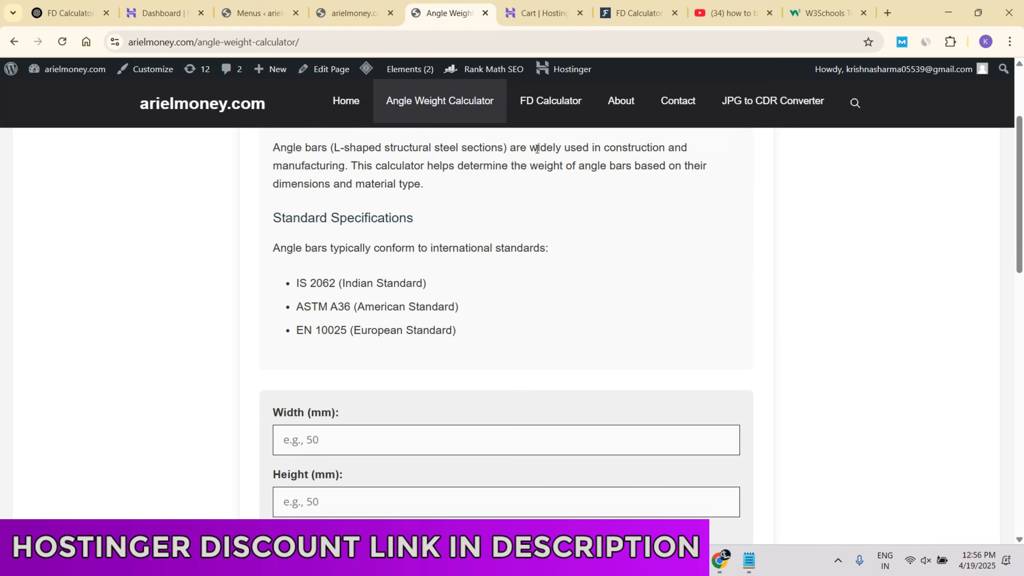
- Return to the FD Calculator page through the site navigation and close the extra advertising tab
click(542, 97)
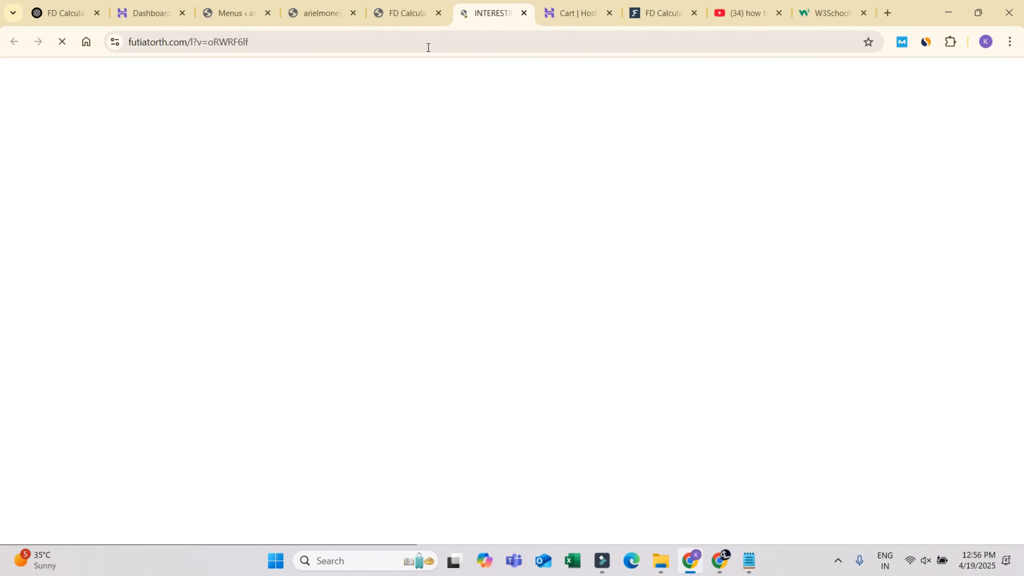
click(403, 13)
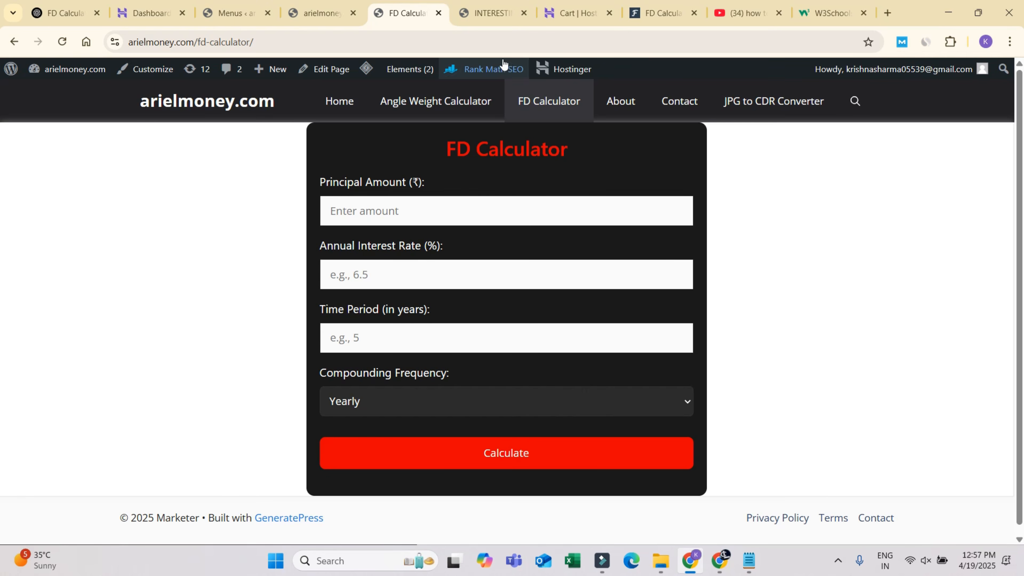
click(524, 14)
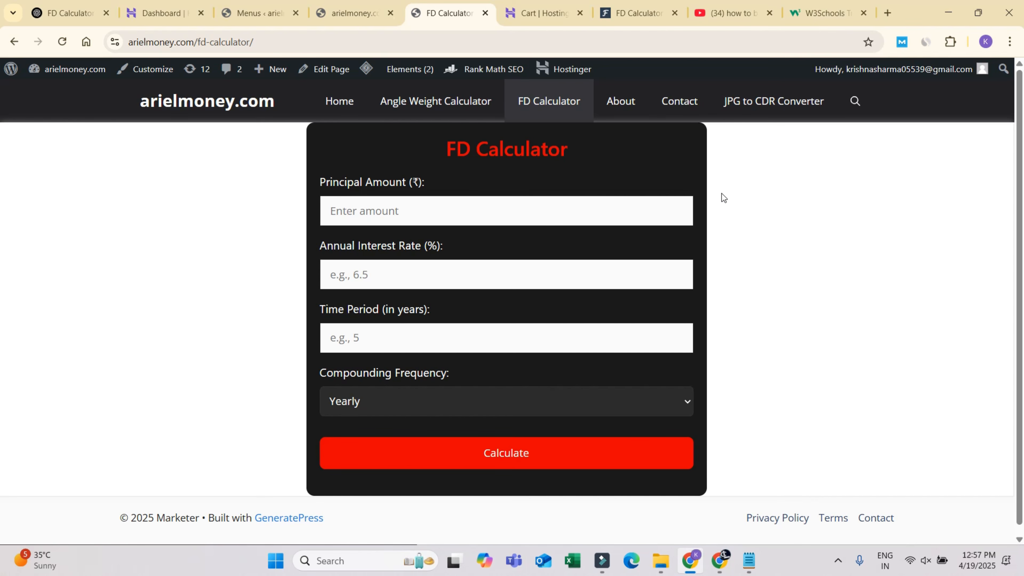
- Switch to Notepad, highlight the premium theme and plugin list from Generatepress Premium to Woodmart, and return to the browser
click(748, 561)
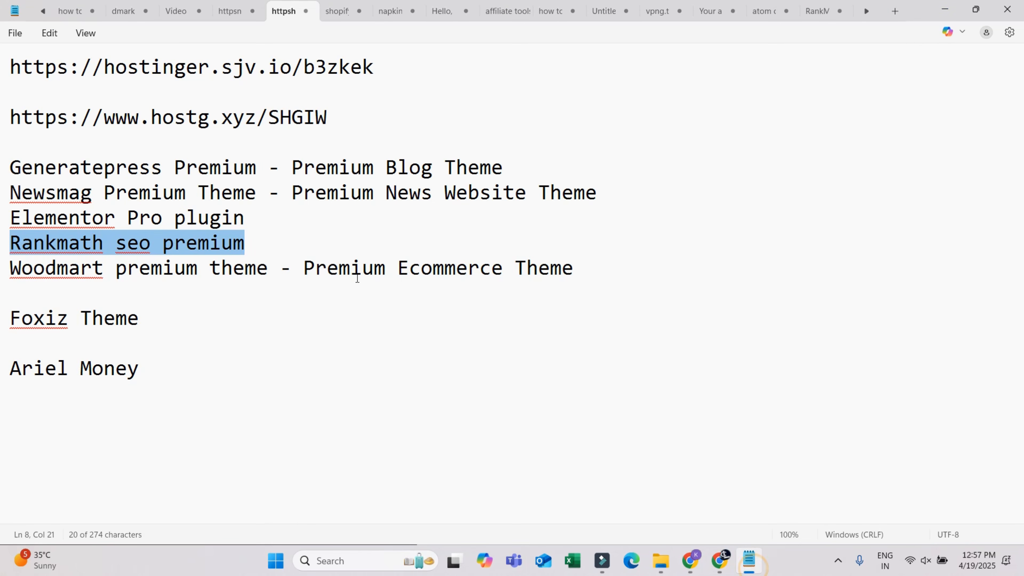
mouse_move(582, 267)
mouse_down()
mouse_move(4, 156)
mouse_move(377, 244)
mouse_move(573, 264)
mouse_up()
click(52, 167)
click(7, 161)
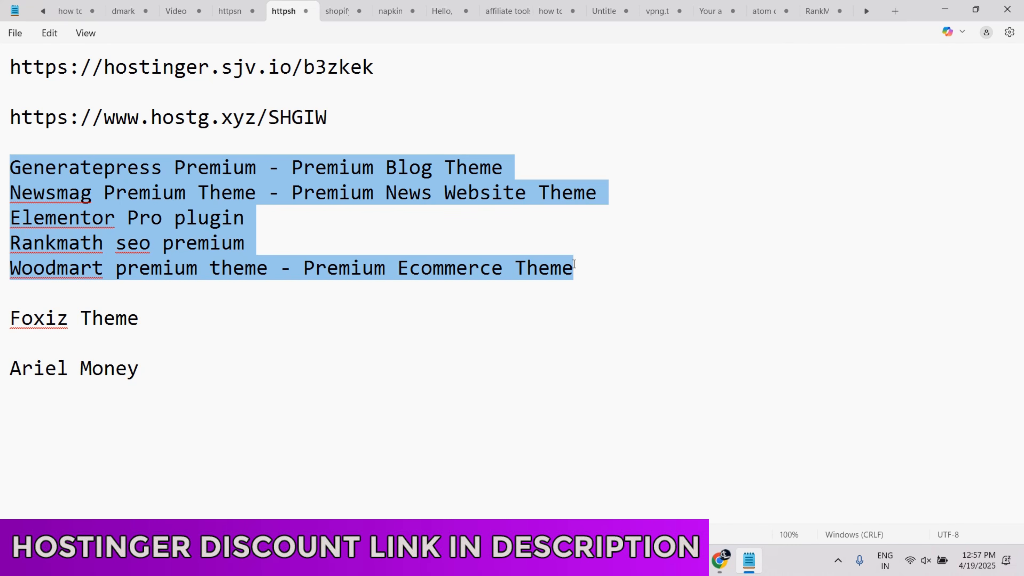
click(944, 9)
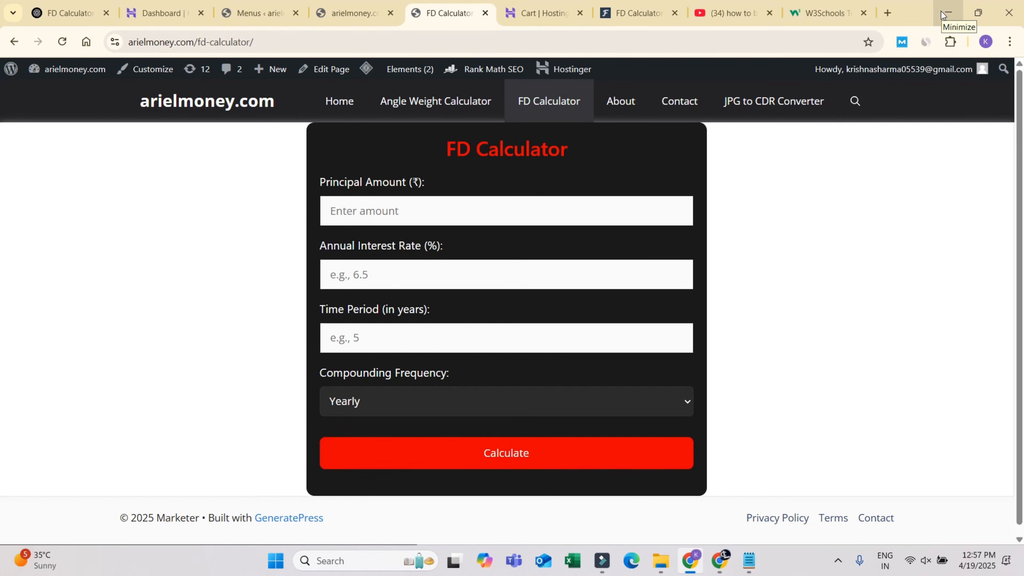